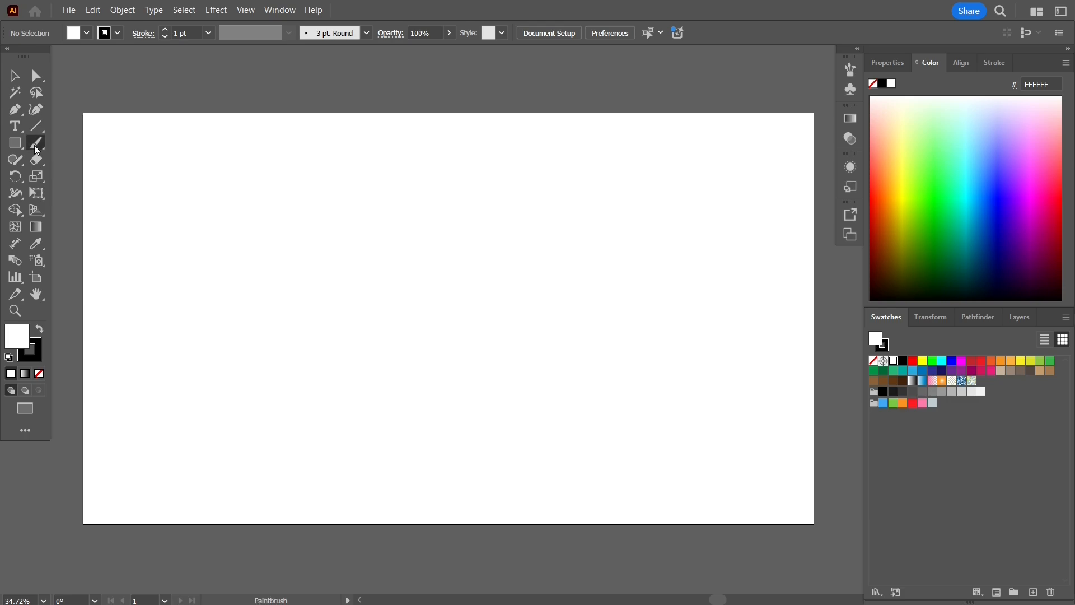
- Sketch a rough ring with four divider lines, then select and delete the whole sketch
mouse_move(464, 149)
left_mouse_down()
mouse_move(387, 140)
mouse_move(331, 219)
mouse_move(389, 334)
mouse_move(540, 356)
mouse_move(592, 230)
mouse_move(544, 131)
mouse_move(483, 124)
mouse_move(390, 155)
left_mouse_up()
mouse_move(492, 191)
left_mouse_down()
mouse_move(451, 194)
mouse_move(432, 257)
mouse_move(488, 305)
mouse_move(536, 255)
mouse_move(517, 201)
mouse_move(485, 183)
left_mouse_up()
left_click_drag(468, 121, 473, 194)
left_click_drag(490, 306, 495, 373)
left_click_drag(340, 239, 442, 239)
left_click_drag(539, 234, 598, 235)
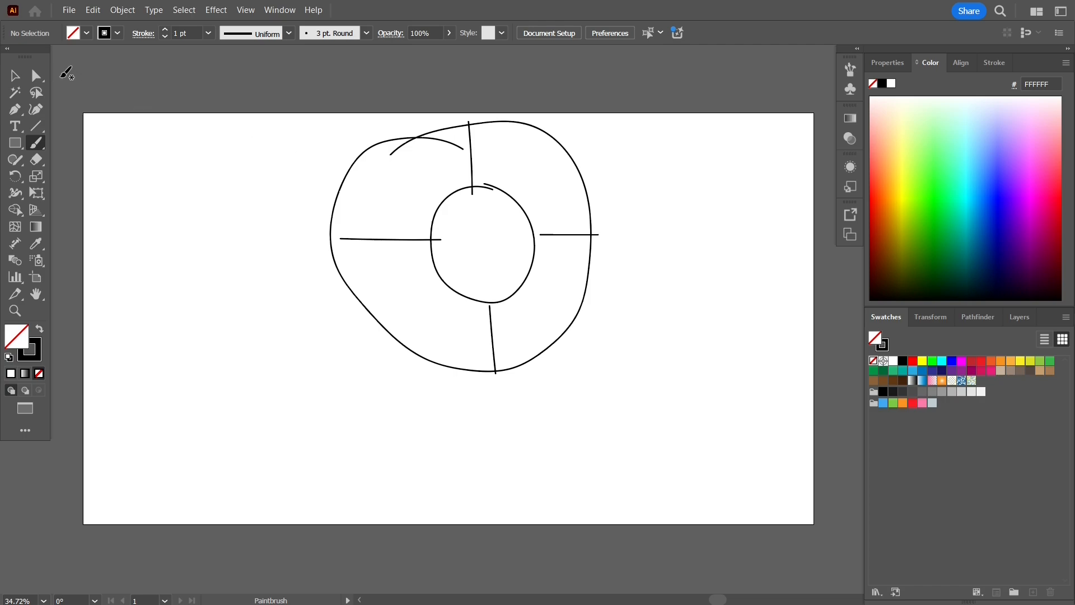
left_click(15, 76)
mouse_move(722, 431)
left_mouse_down()
mouse_move(345, 112)
mouse_move(282, 81)
left_mouse_up()
key("Delete")
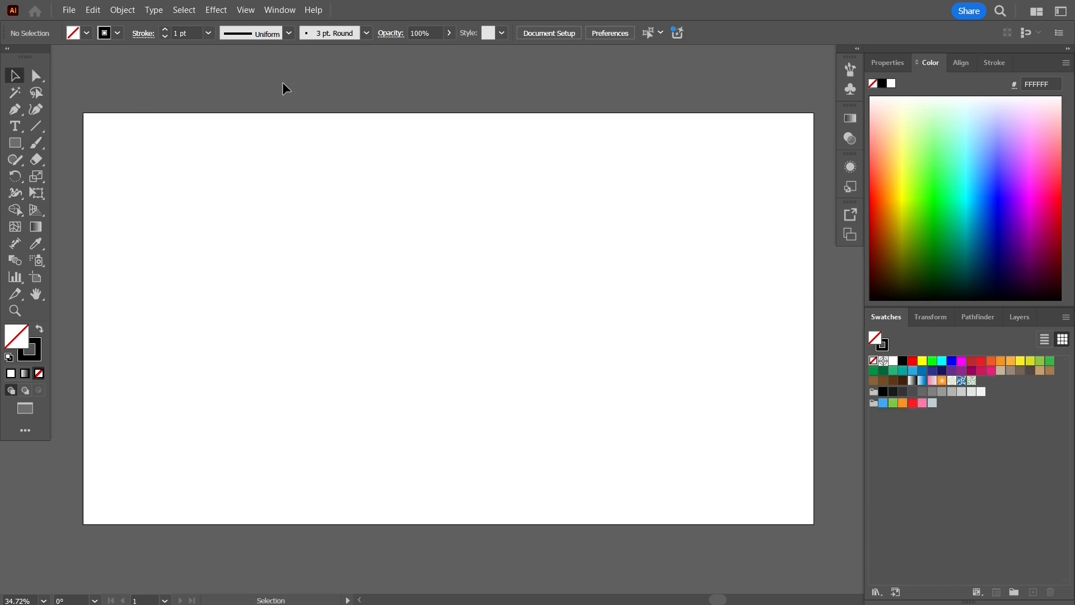
- Draw a small perfect circle near the artboard centre with the Ellipse Tool
key("o")
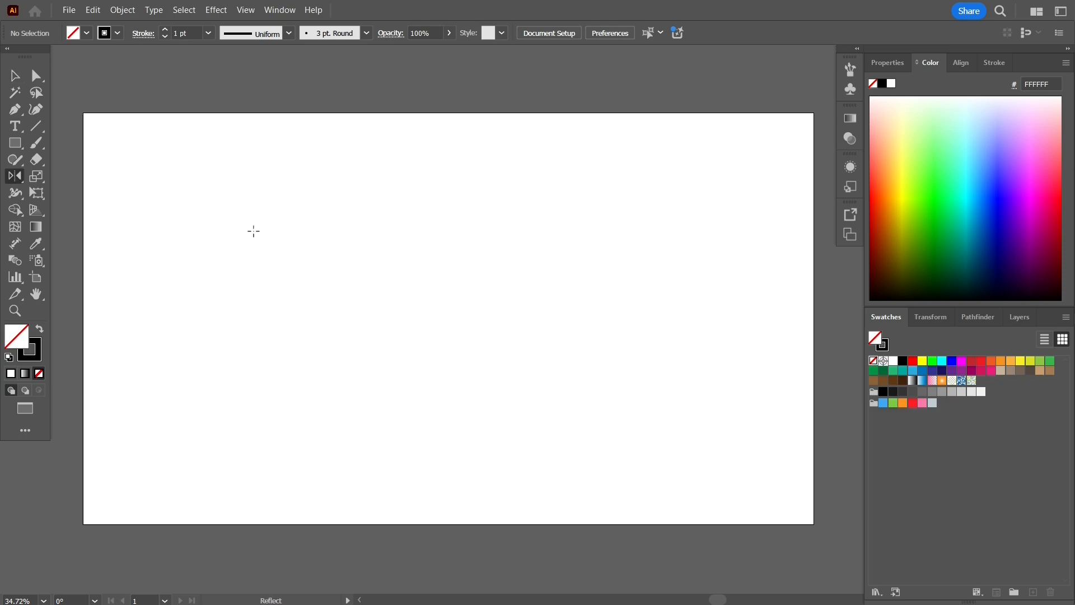
left_click(23, 150)
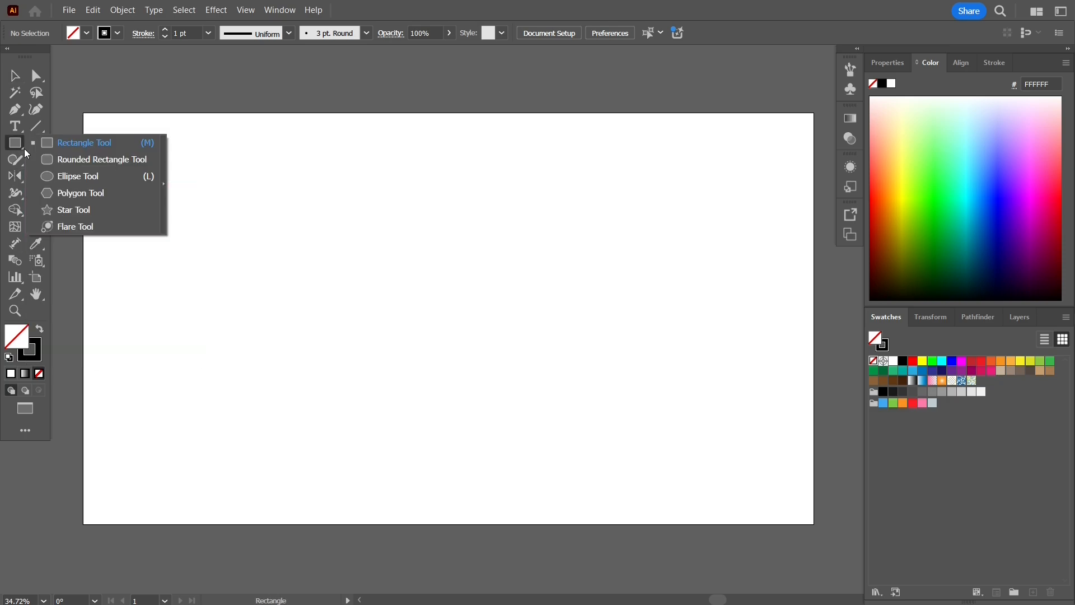
left_click(101, 177)
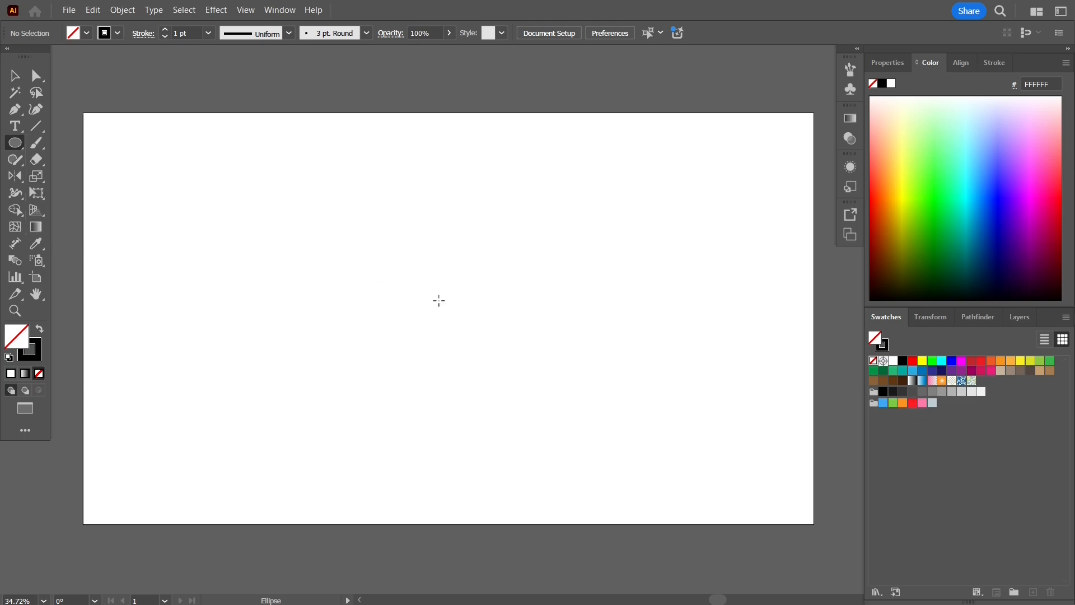
left_click_drag(439, 301, 486, 345)
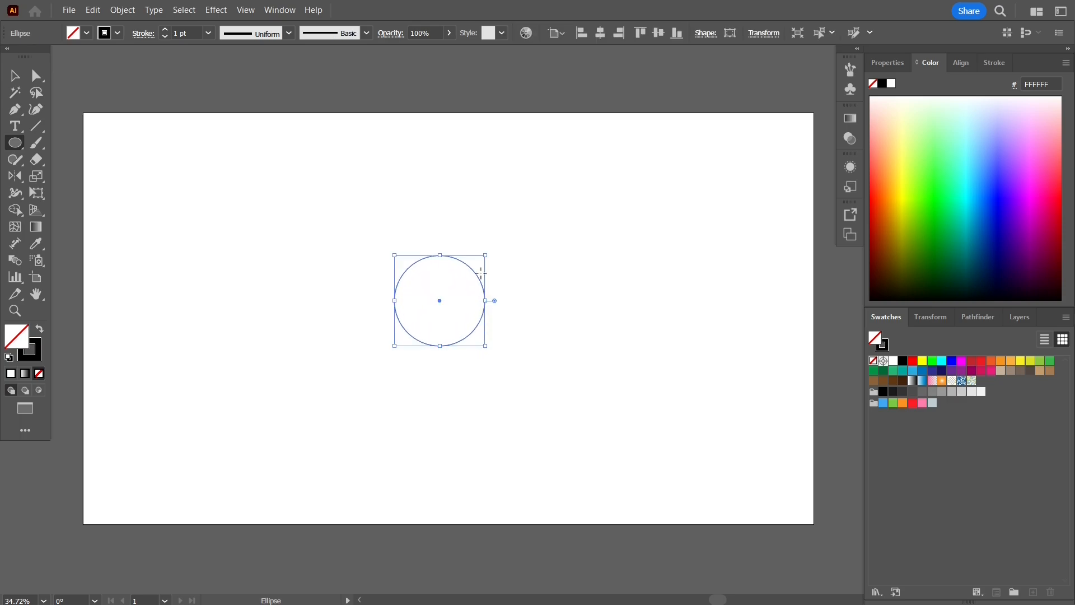
left_click(17, 82)
- Set the zoom to 37% and recentre the artboard in the view
scroll(408, 269, "up", 1)
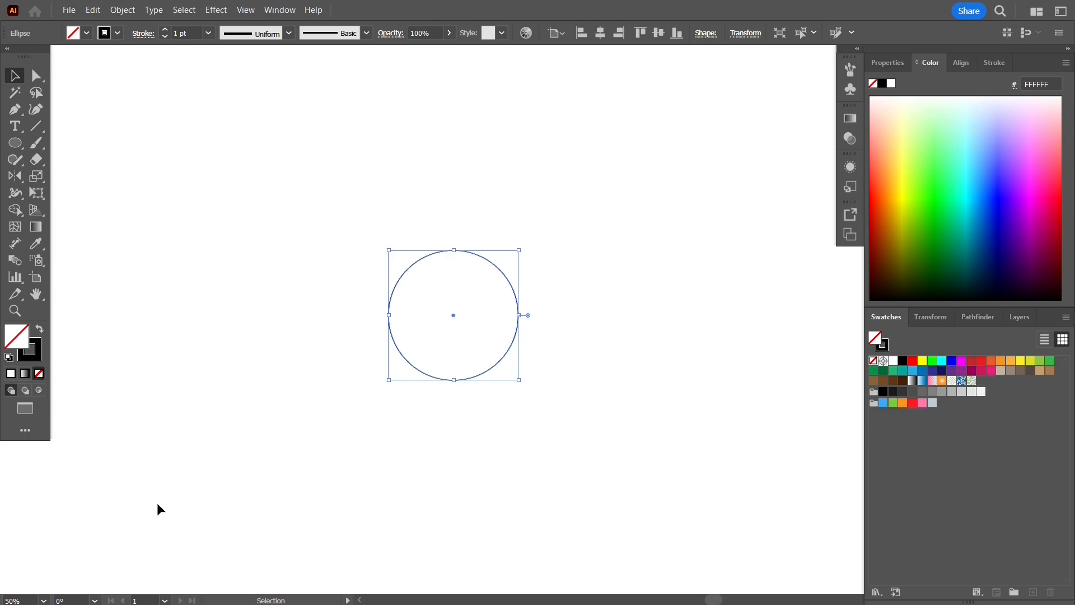
left_click(2, 600)
type("37")
key("Return")
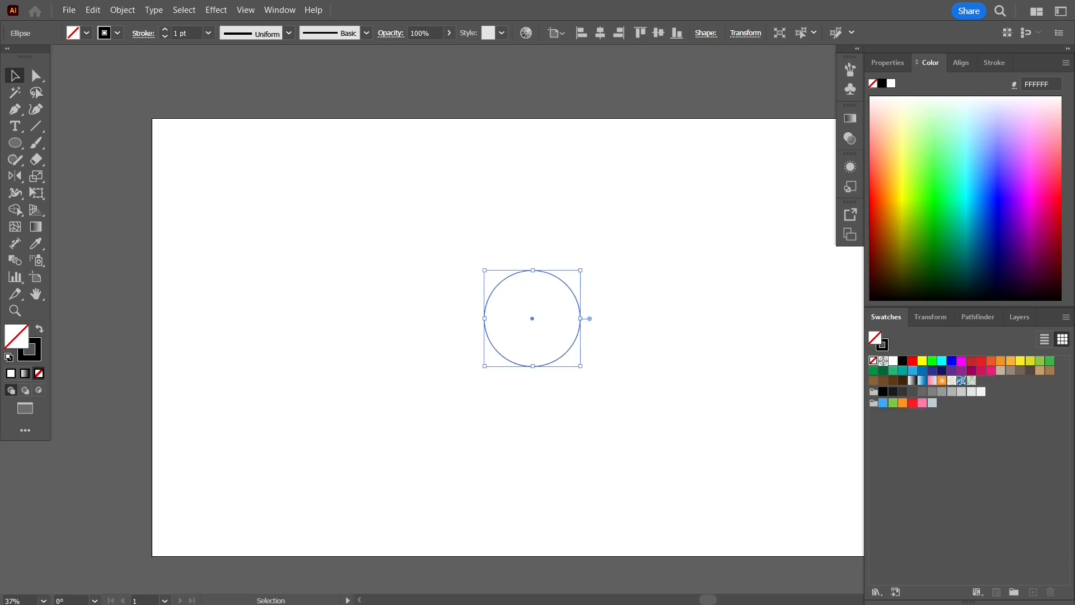
left_click_drag(370, 343, 283, 314)
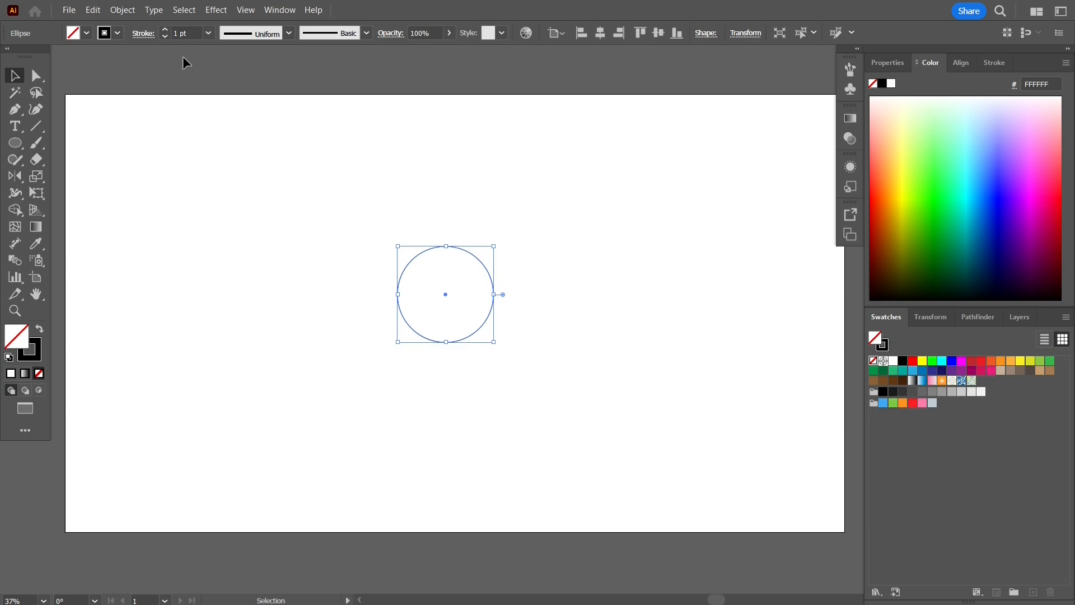
- Offset the circle's path by 30 px to add a slightly larger circle
left_click(126, 11)
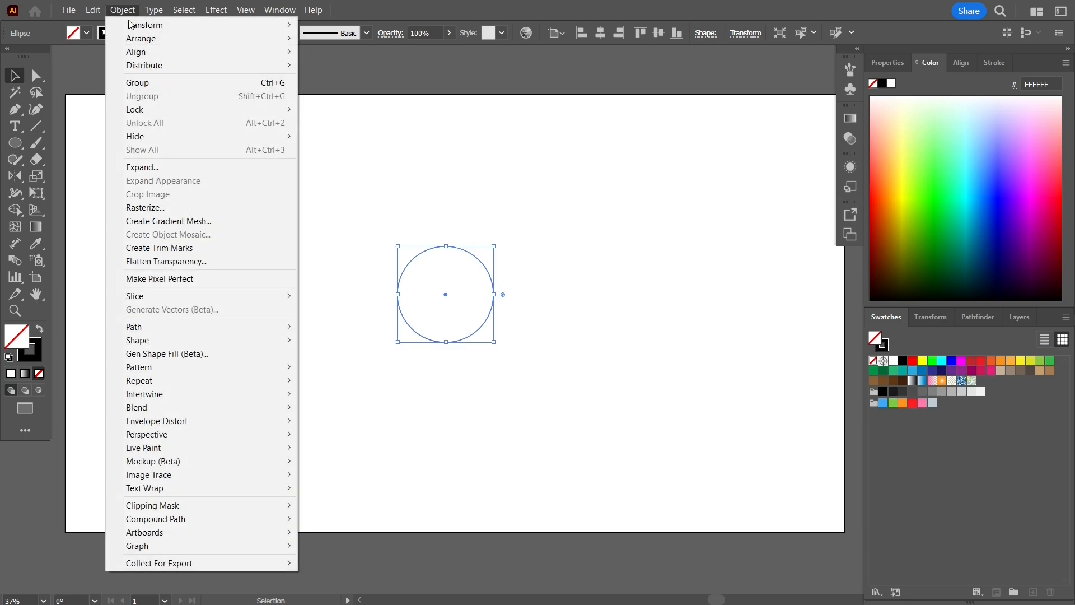
mouse_move(215, 327)
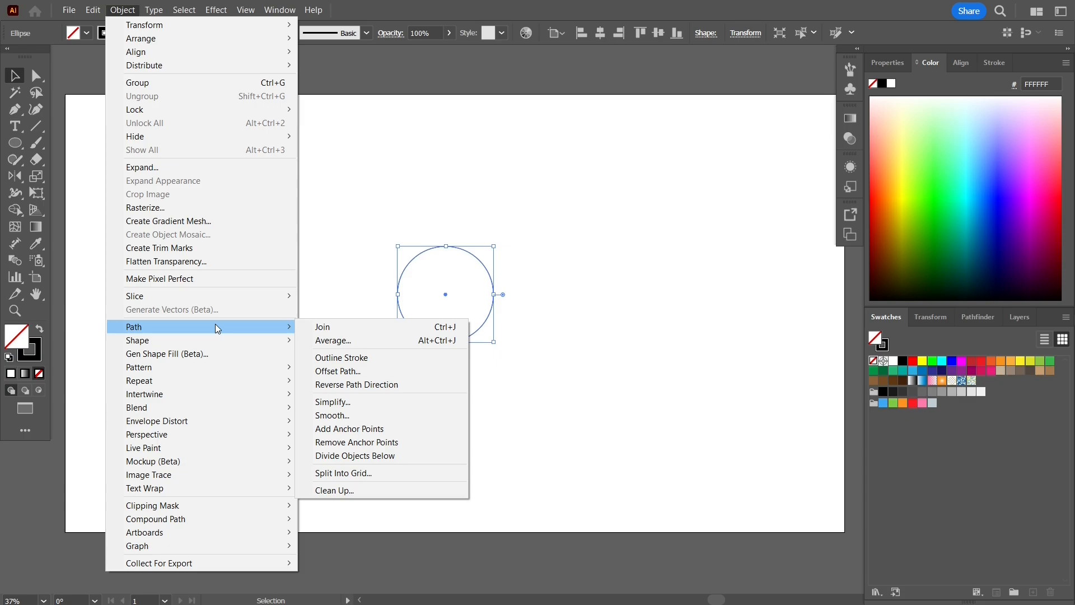
left_click(374, 369)
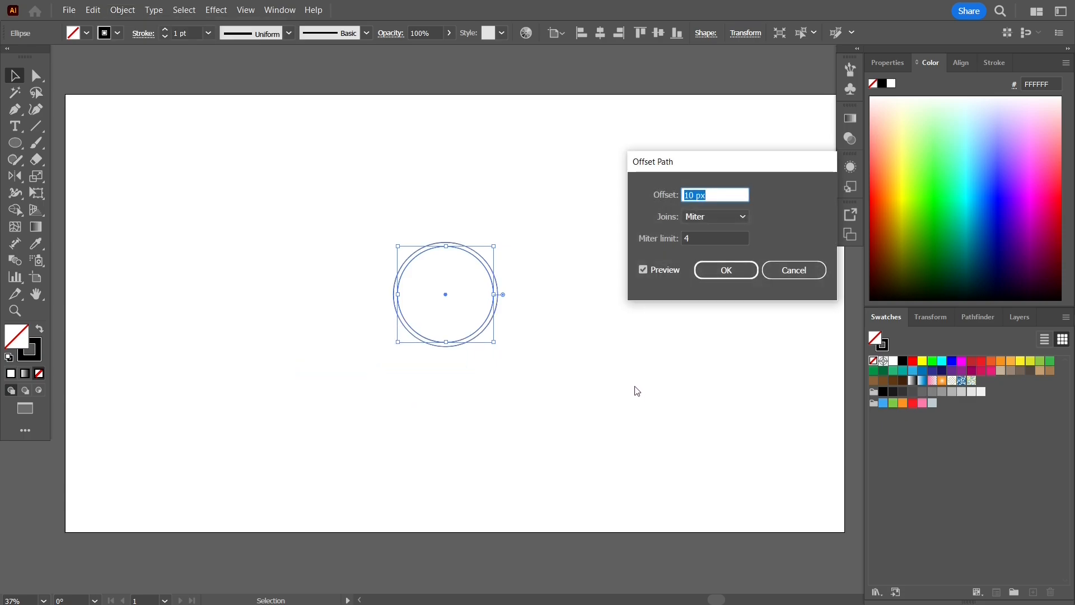
type("30")
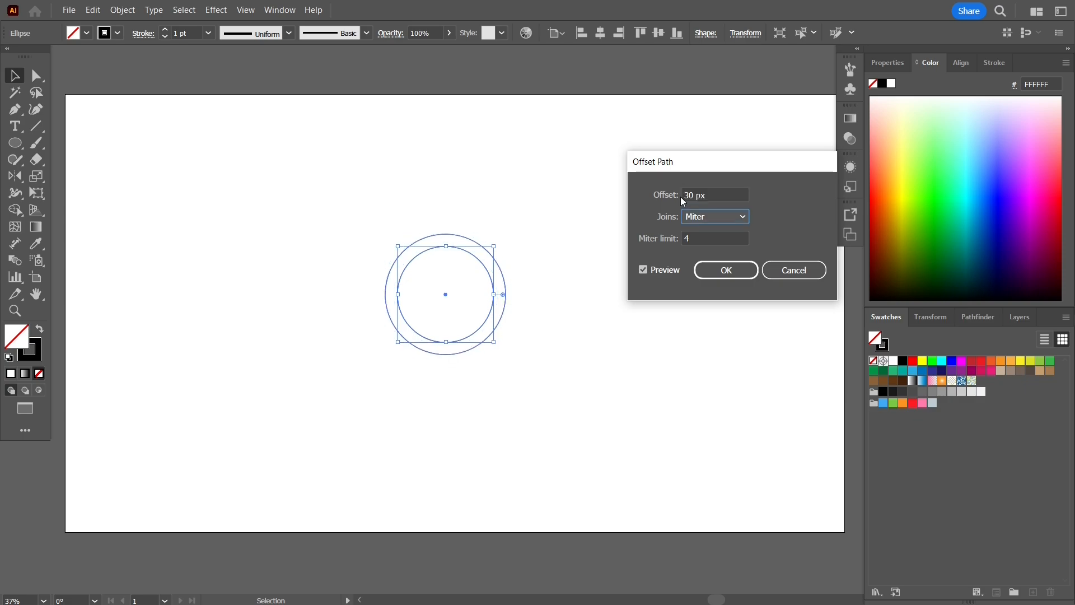
left_click(735, 271)
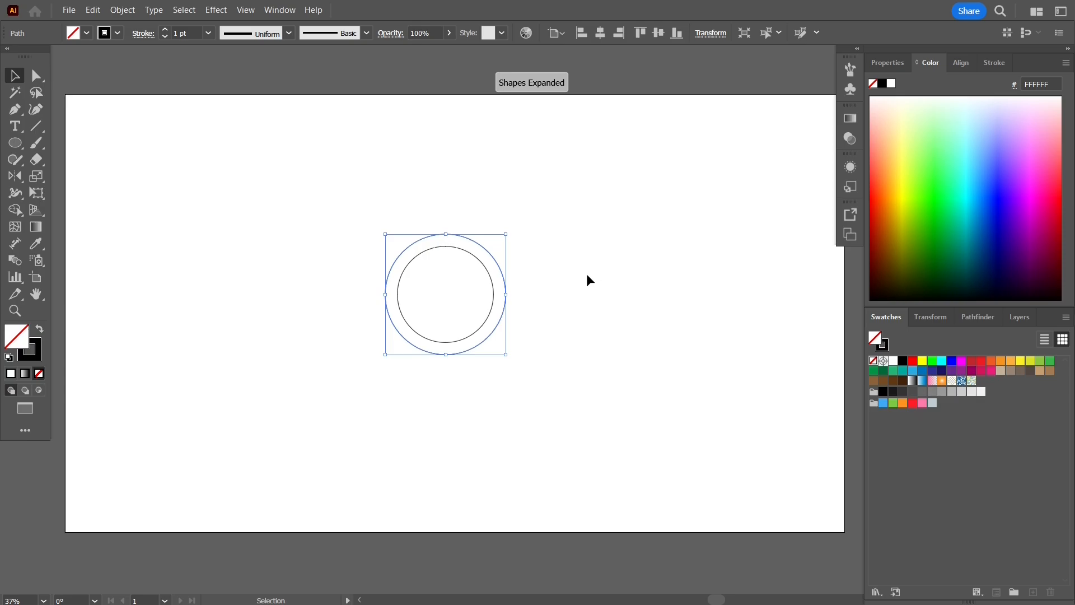
- Add a 300 px offset outer circle, then scale it down around its centre
left_click(122, 11)
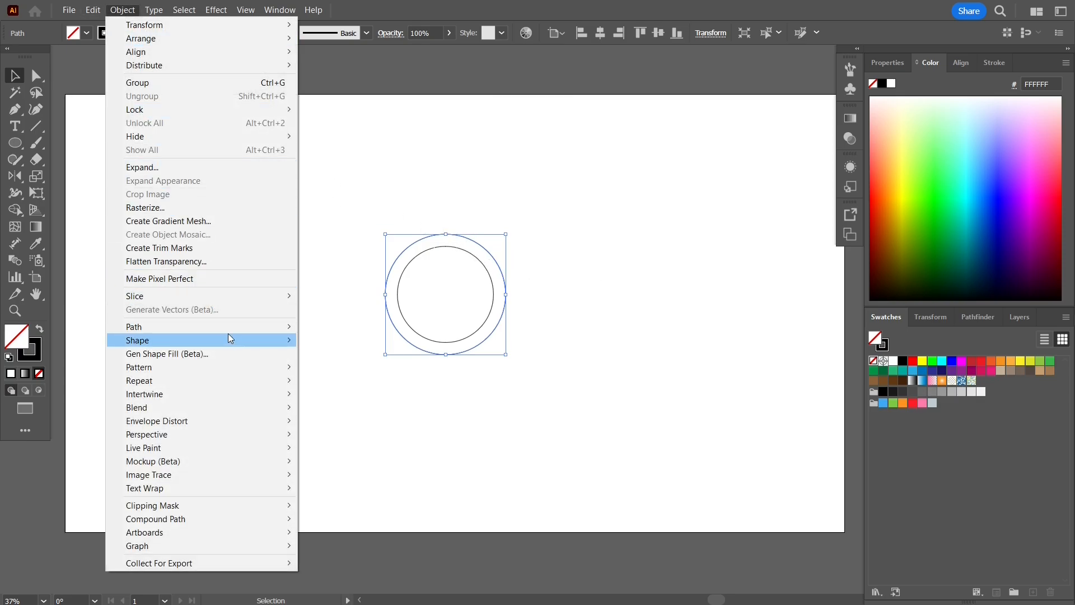
mouse_move(248, 327)
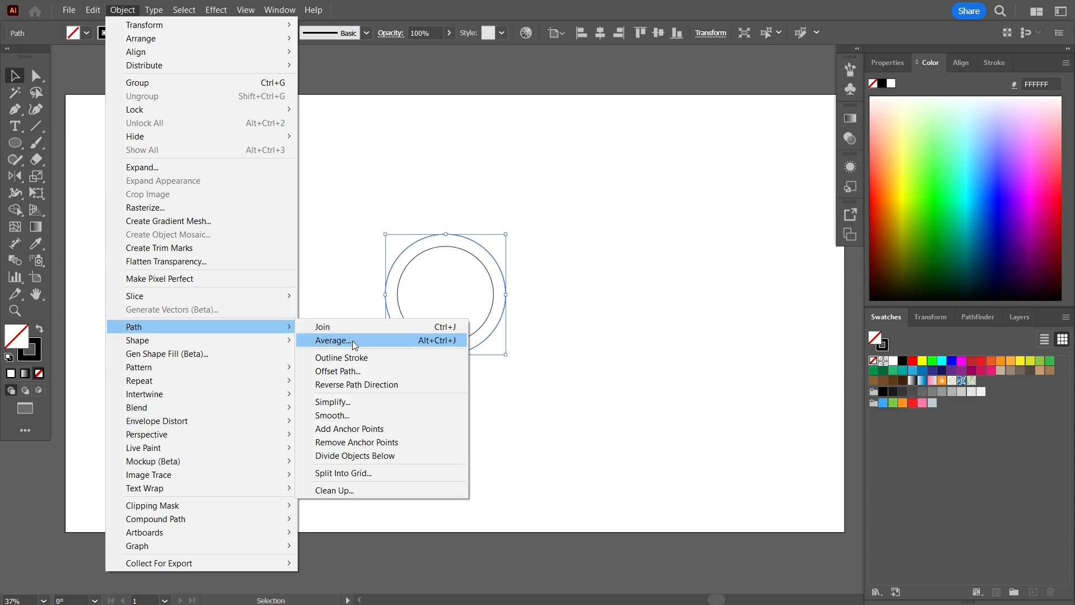
left_click(370, 369)
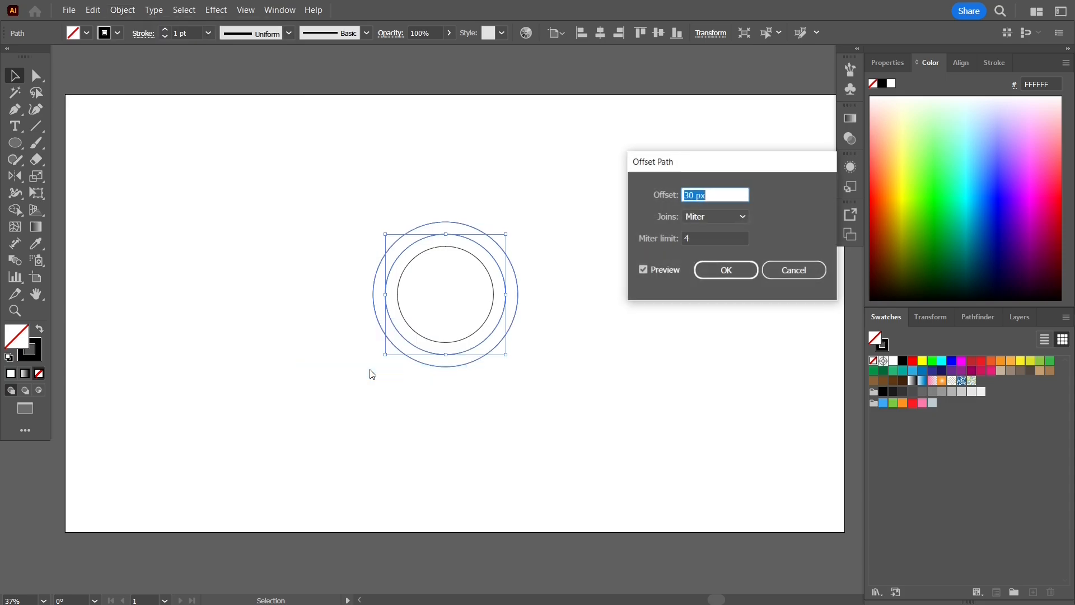
type("500")
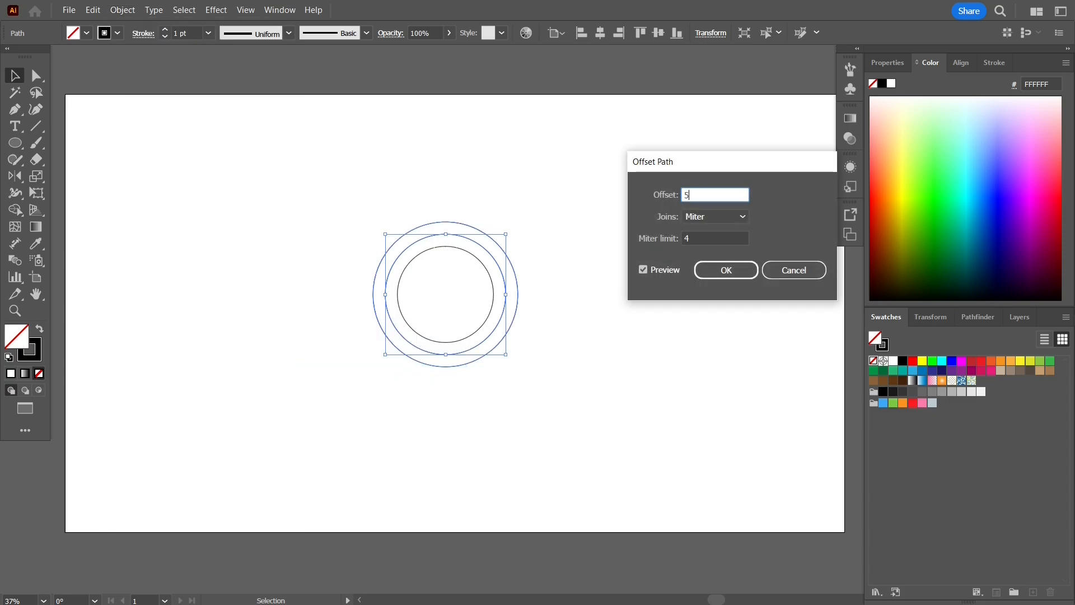
key("Tab")
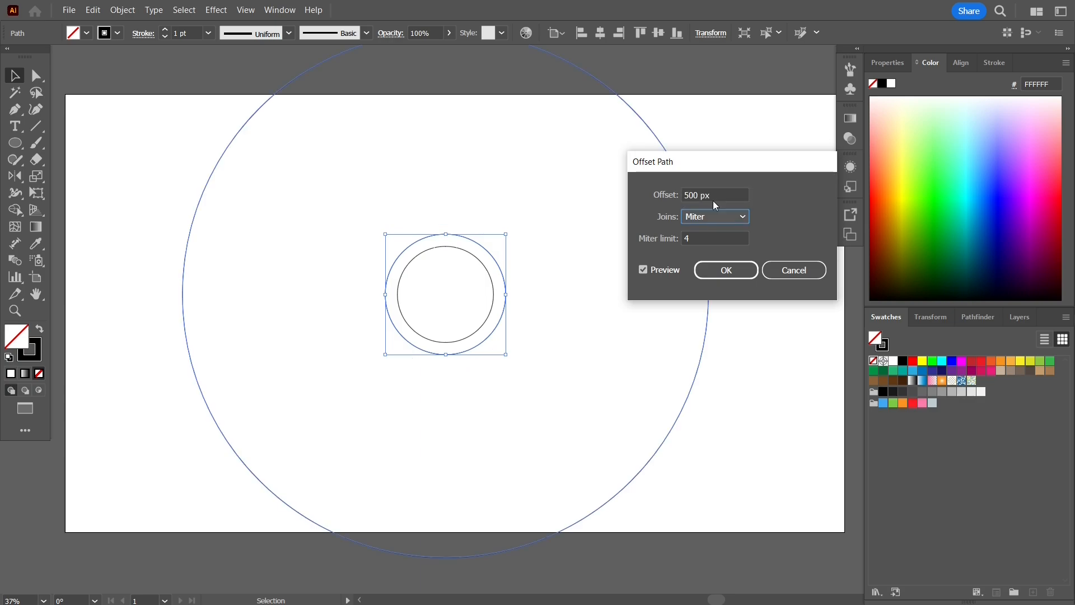
left_click(713, 200)
type("300")
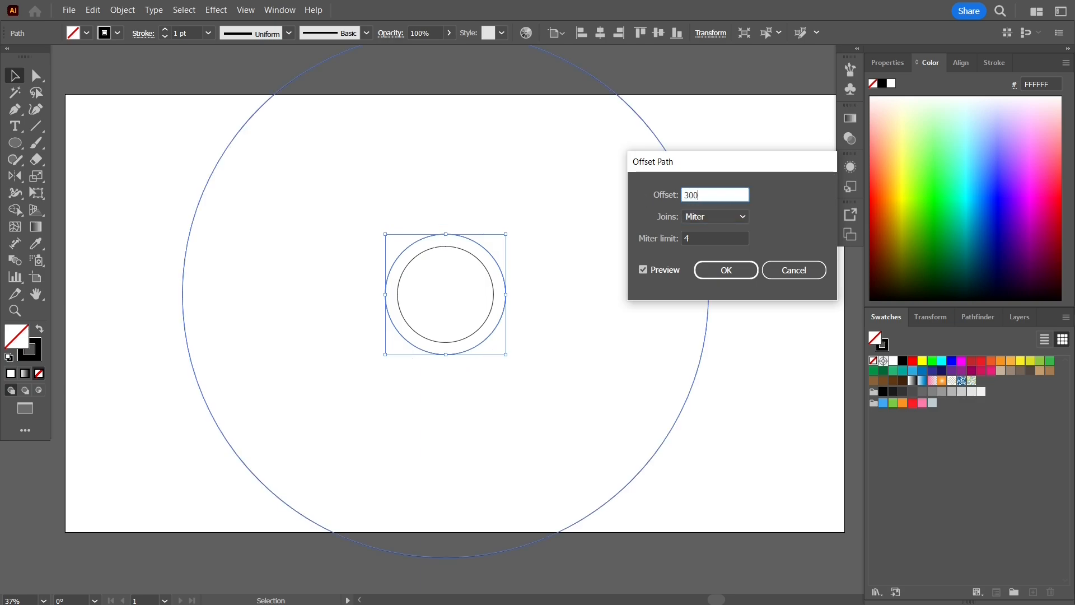
key("Tab")
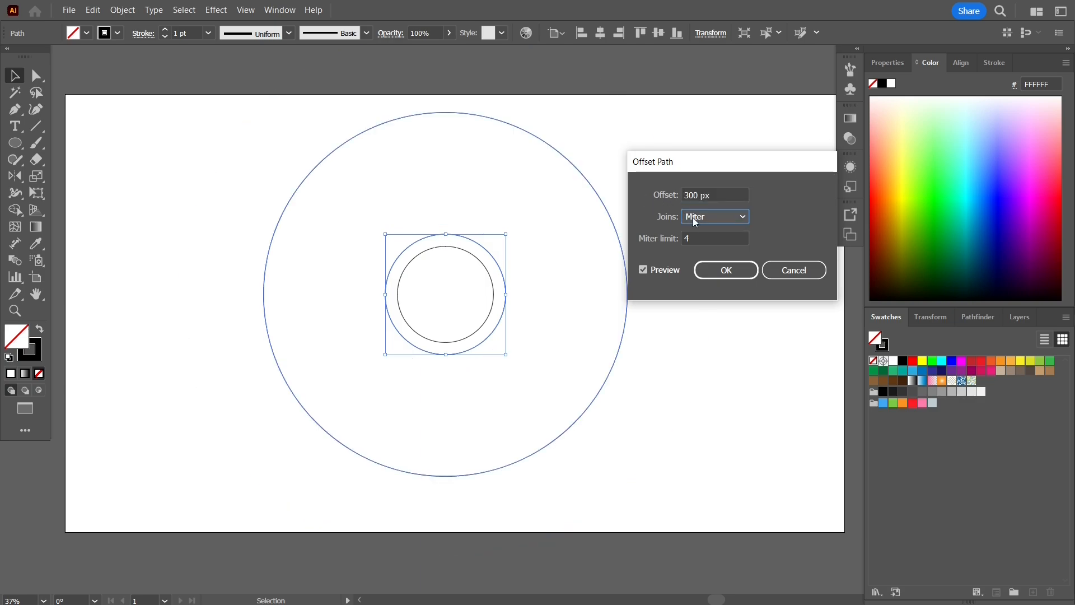
left_click(737, 275)
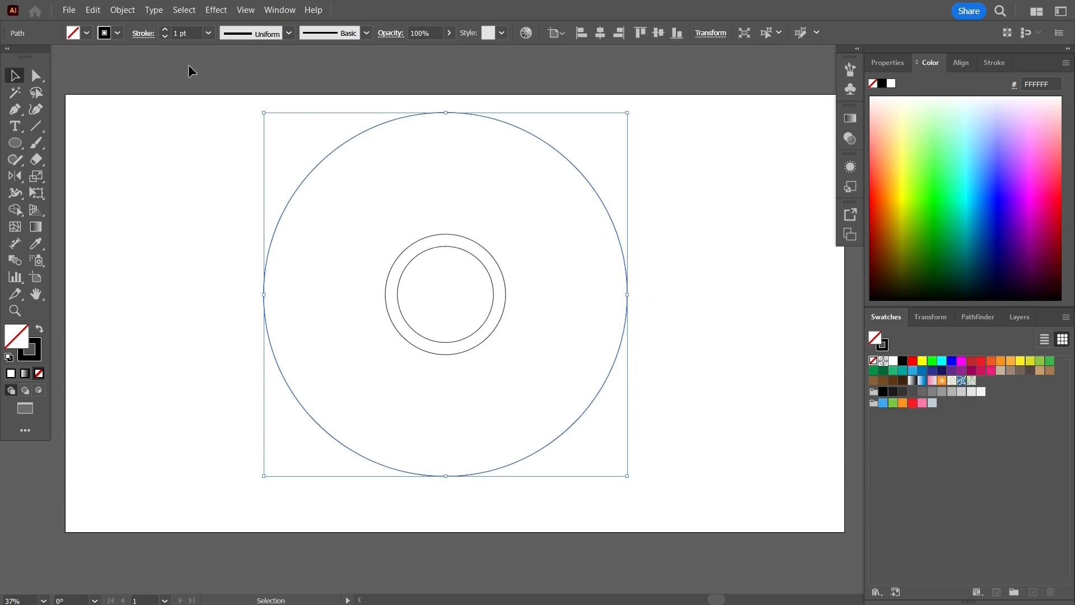
left_click_drag(627, 296, 590, 295)
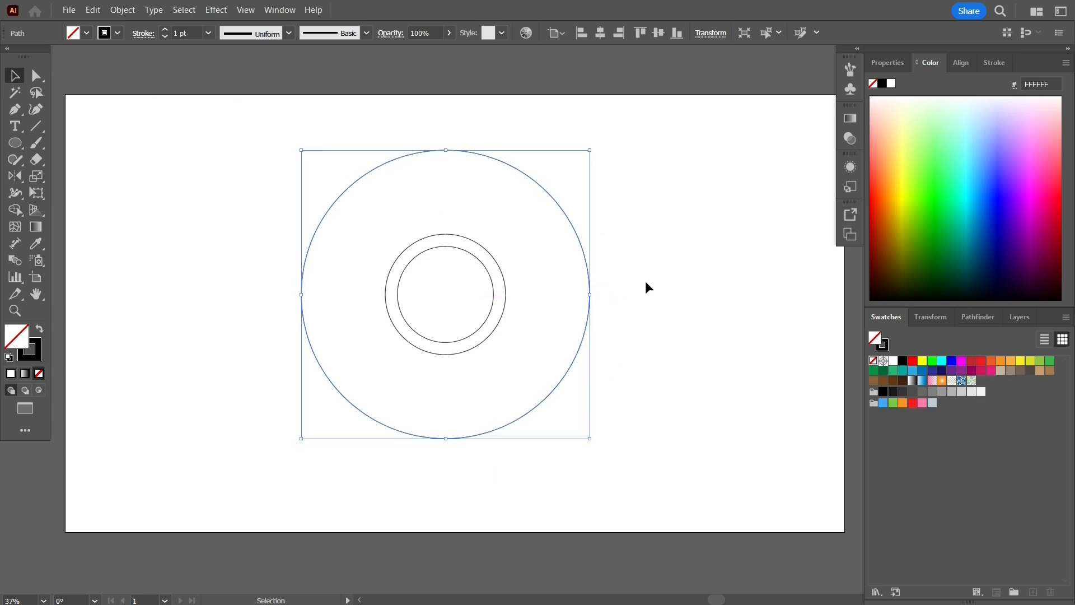
- Select the middle and outer circles and merge the band between them with Shape Builder
left_click(647, 286)
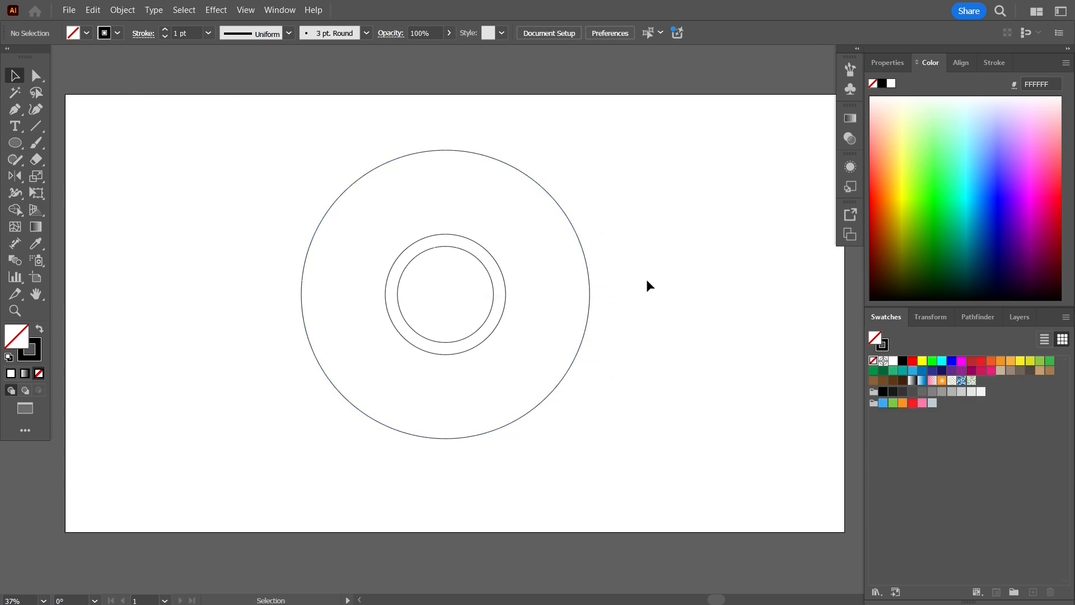
left_click(467, 242)
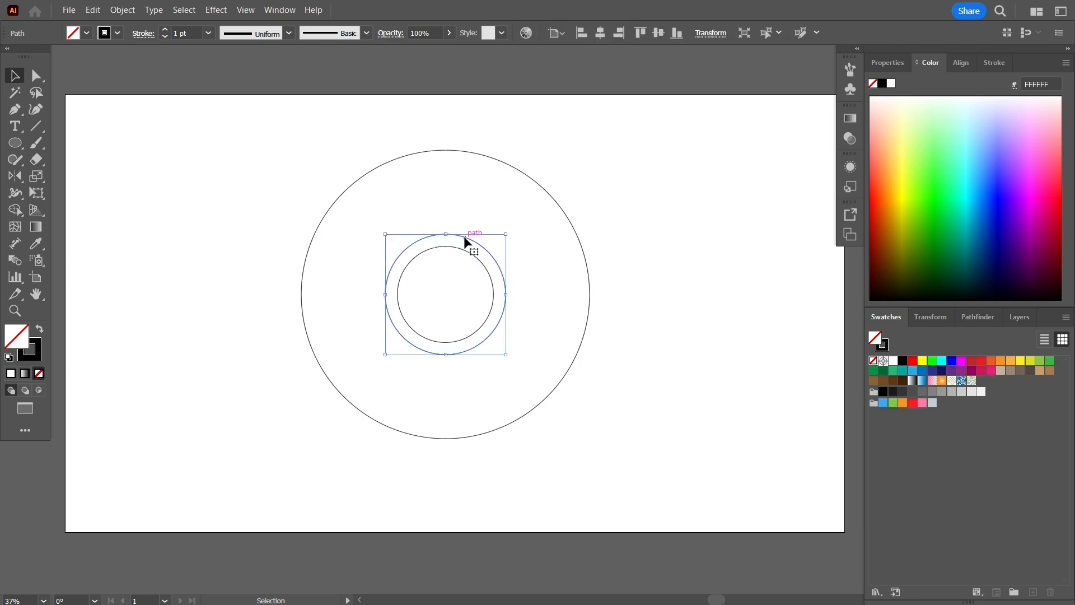
left_click(475, 150, "shift")
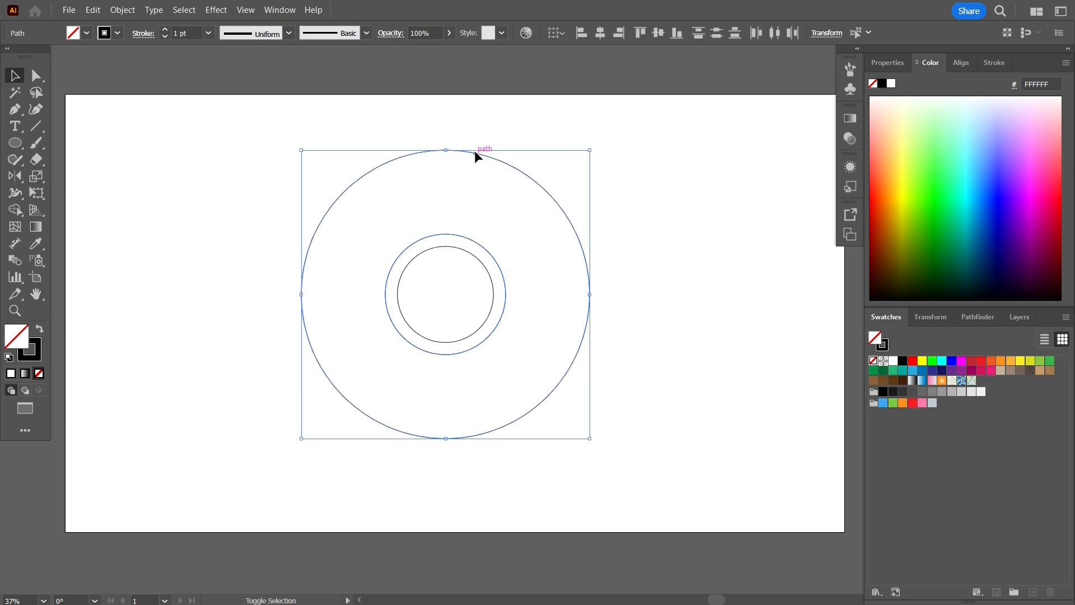
left_click(15, 210)
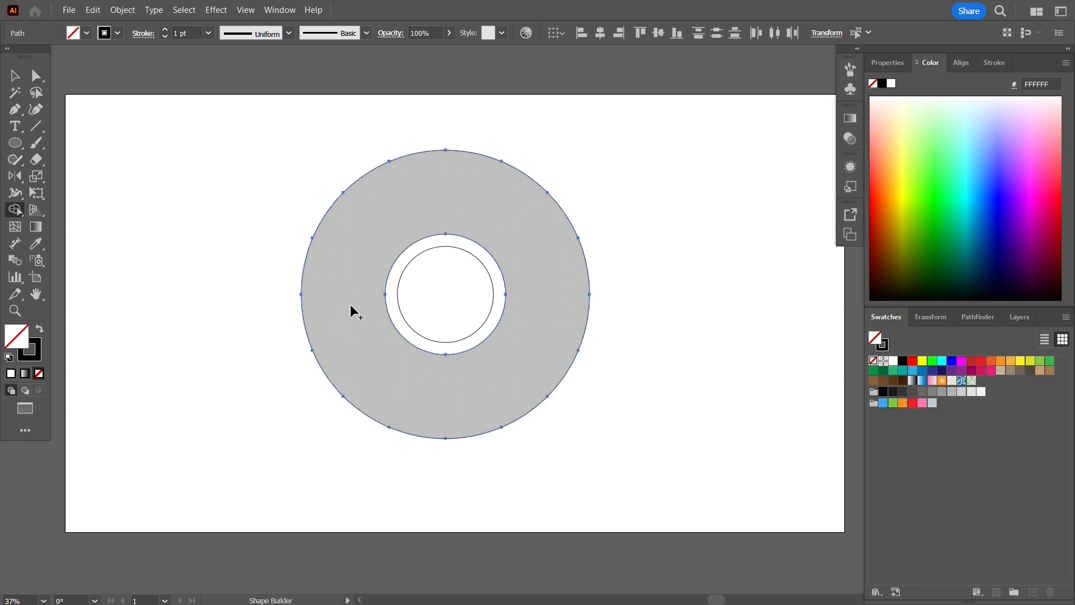
left_click(351, 307)
- Undo an accidental move of the selected circles
left_click(14, 76)
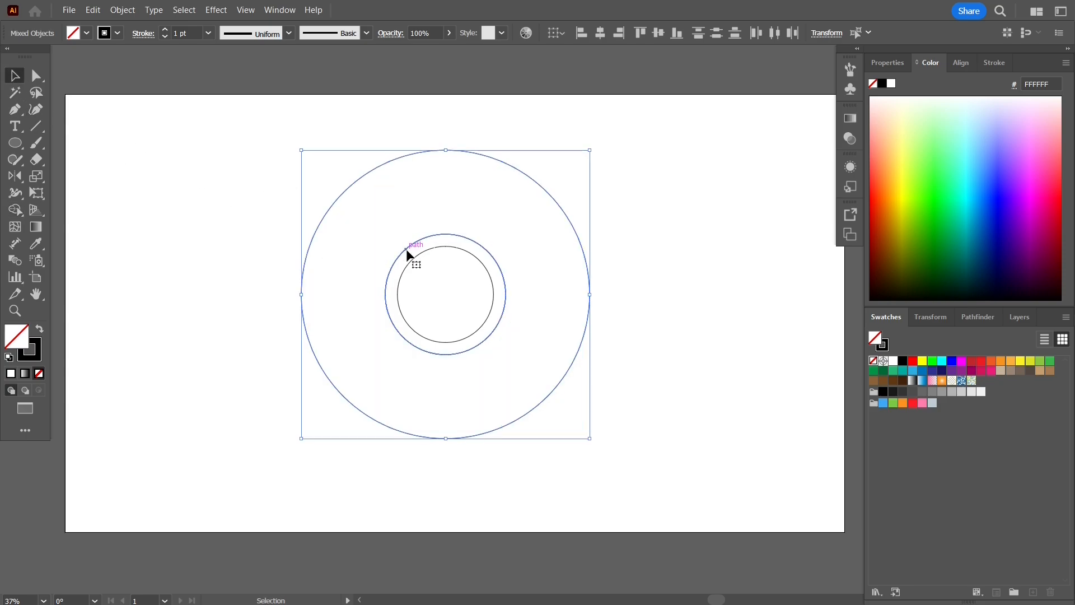
left_click_drag(407, 250, 536, 289)
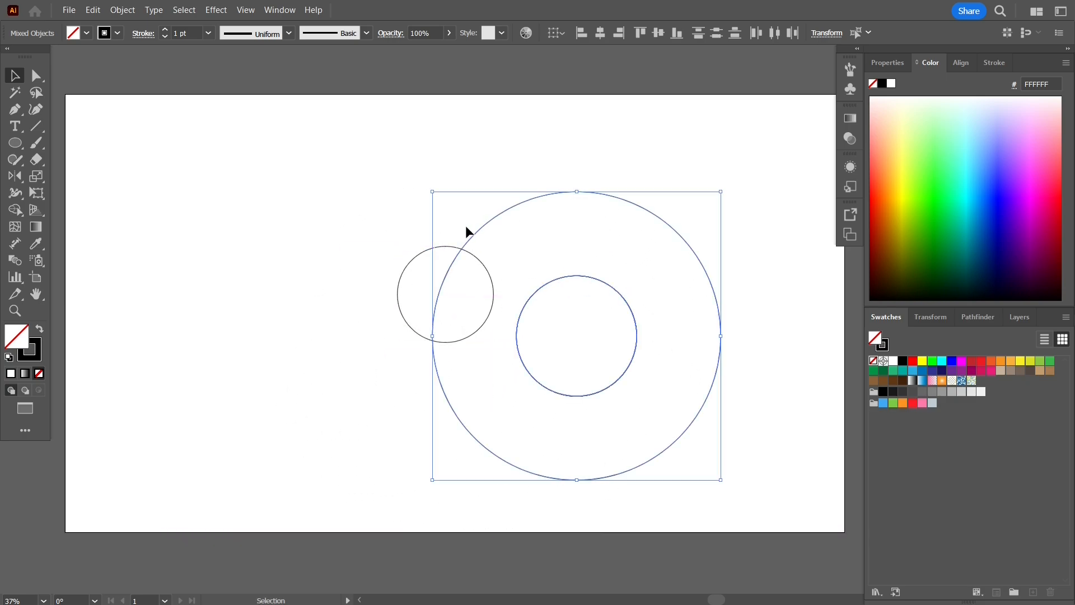
key("ctrl+z")
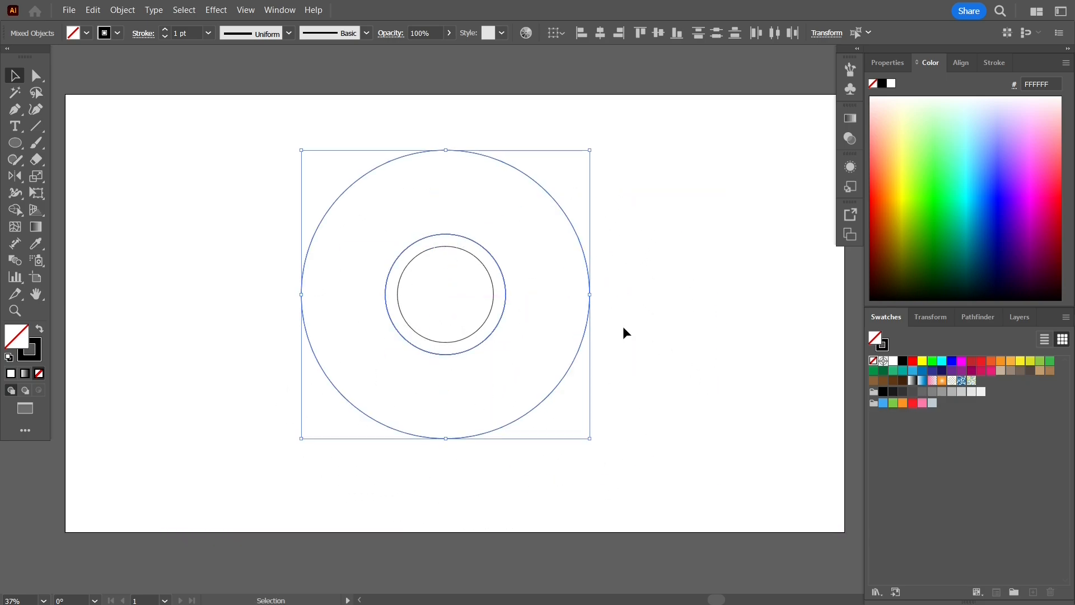
- Move the small centre circle aside and draw vertical and horizontal lines across the circles
left_click_drag(493, 291, 218, 293)
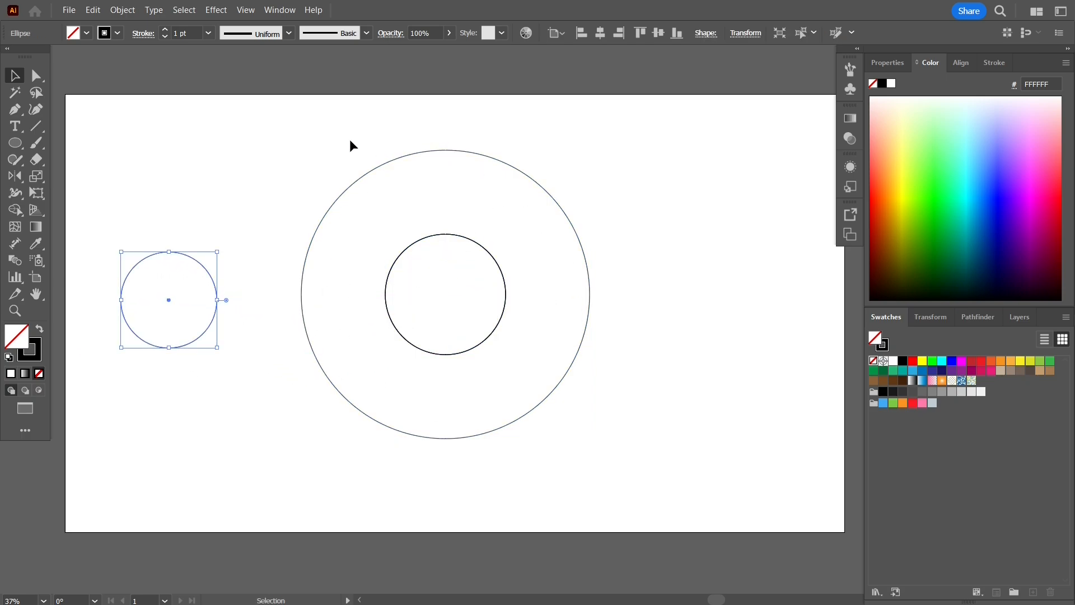
left_click(36, 128)
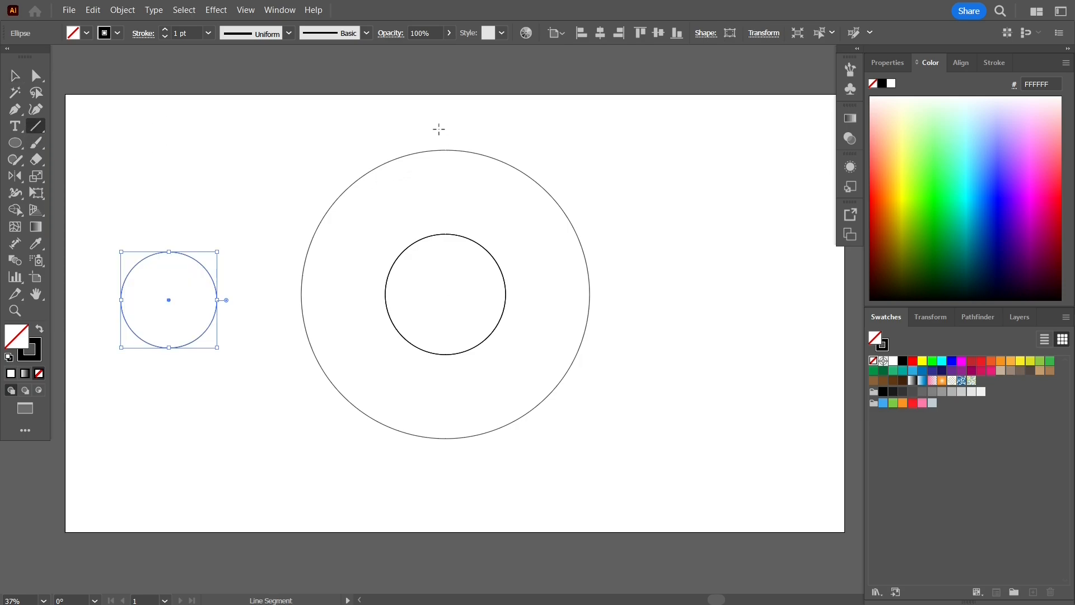
left_click_drag(443, 119, 442, 481)
left_click_drag(256, 290, 633, 291)
key("v")
- Centre the circles horizontally on the vertical line using Align to Key Object
left_click_drag(516, 132, 425, 188)
left_click(961, 62)
left_click(1062, 183)
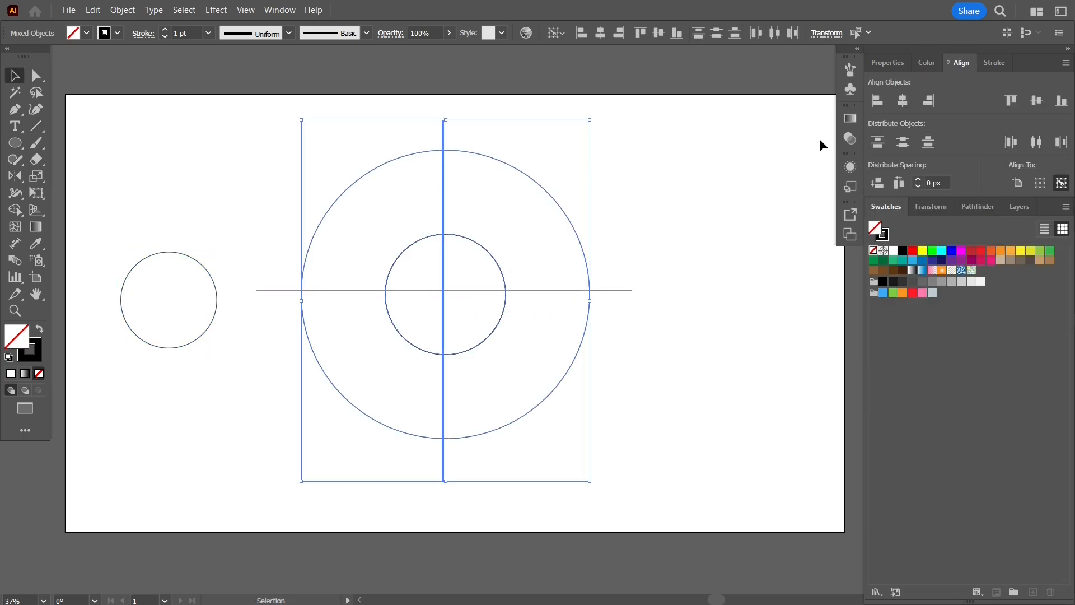
left_click(903, 100)
left_click(811, 219)
- Delete the two accidental copies of the inner circle
left_click_drag(446, 309, 192, 414)
left_click_drag(387, 311, 155, 468)
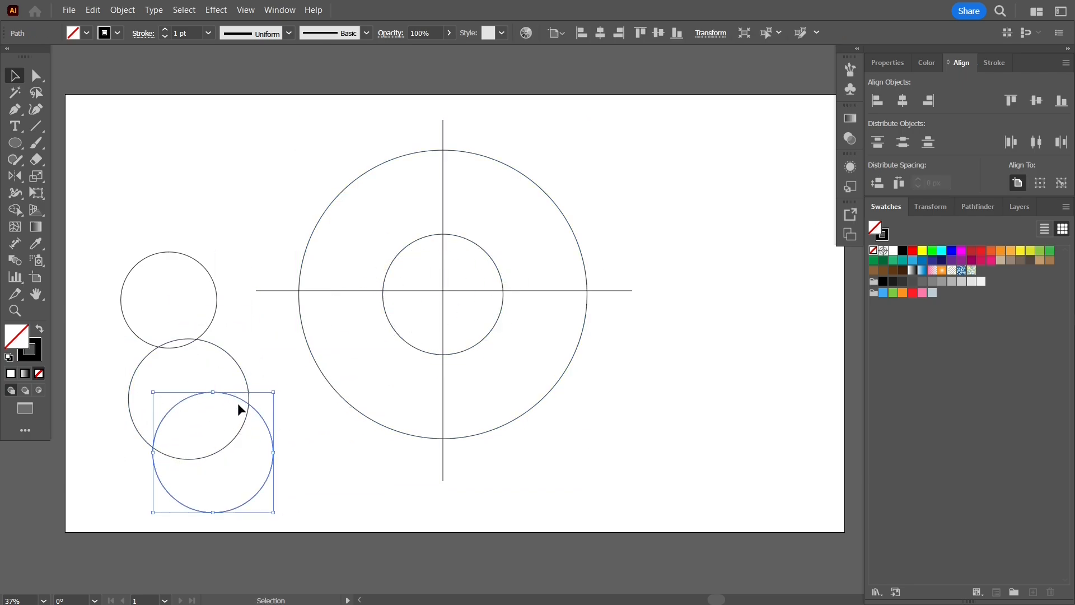
key("Delete")
left_click(249, 391)
key("Delete")
- Centre the horizontal line vertically on the circles, using the circles as key object
left_click(501, 428)
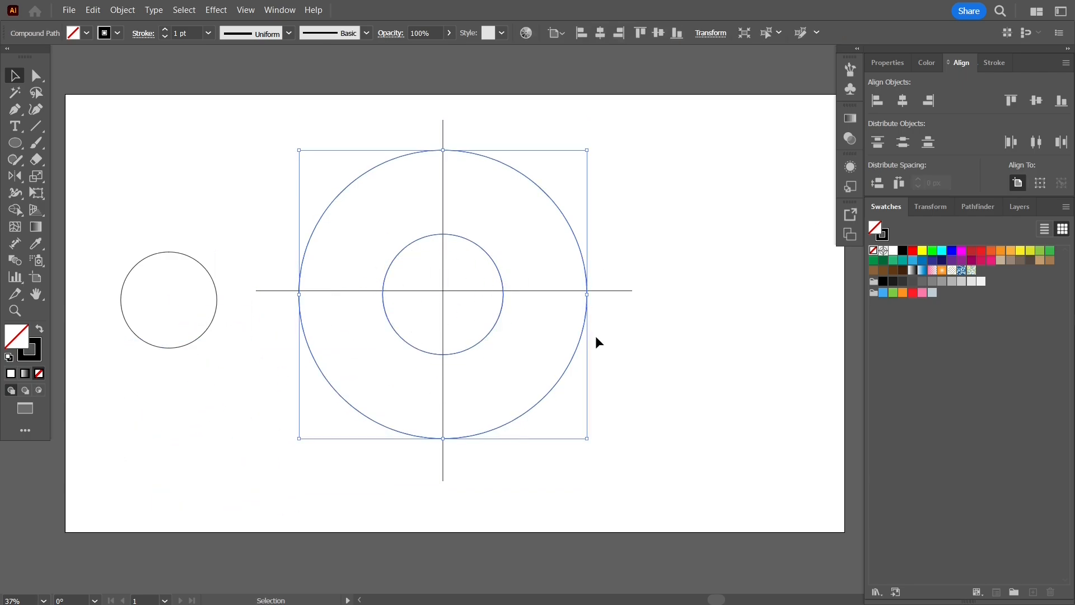
left_click(616, 290, "shift")
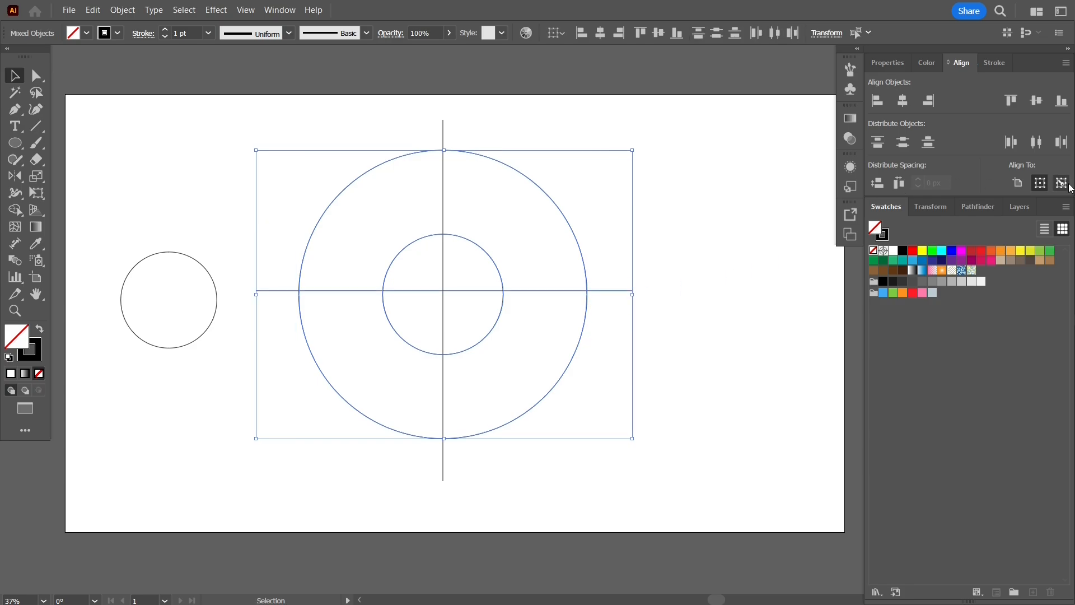
left_click(546, 208)
left_click_drag(674, 213, 582, 362)
left_click(1062, 182)
left_click(558, 208)
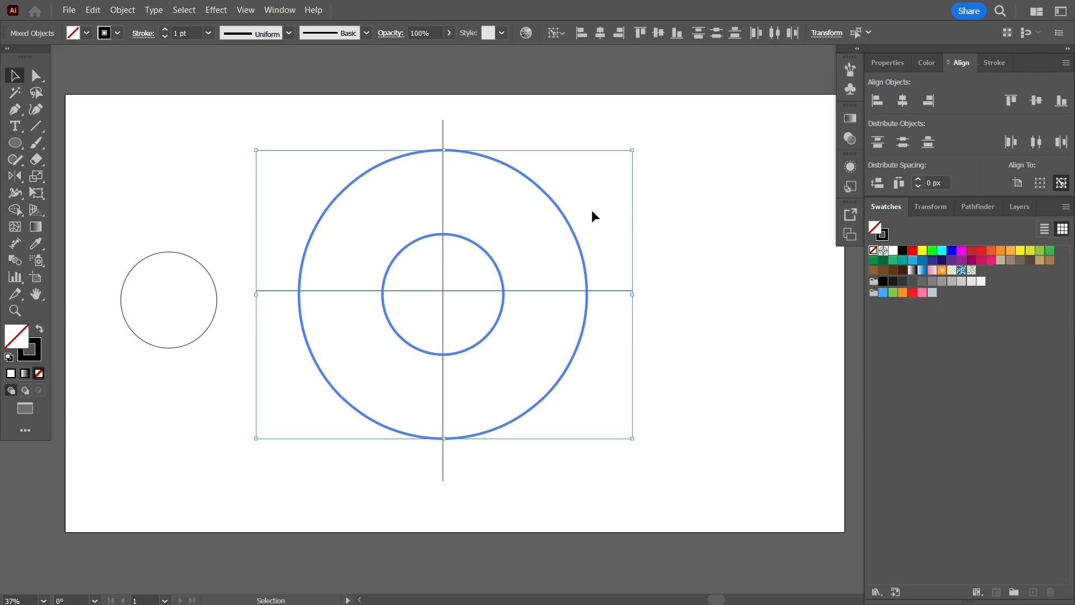
left_click(1036, 100)
left_click(711, 250)
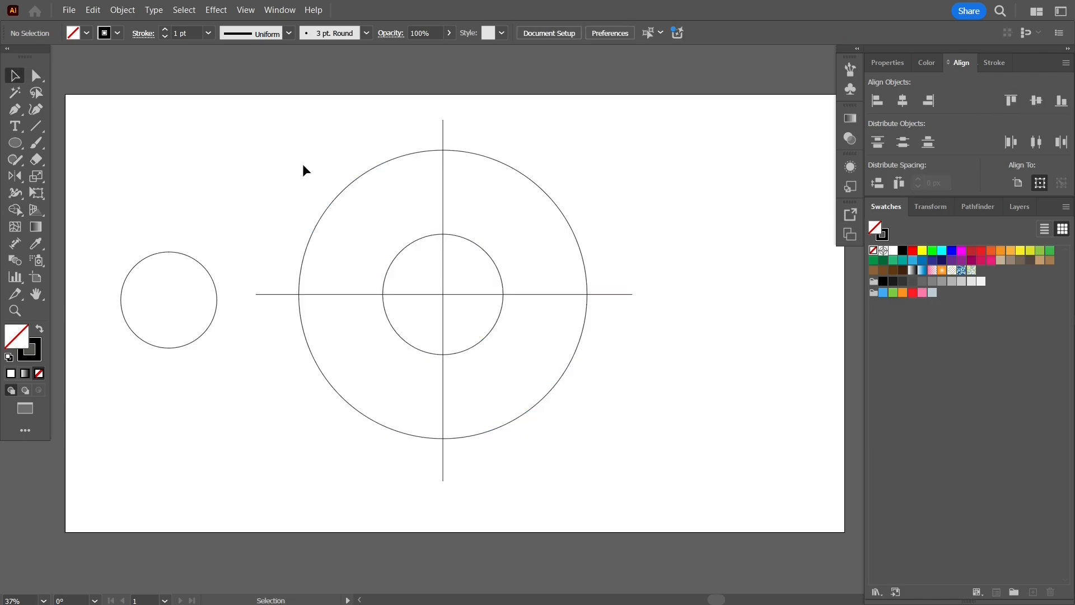
left_click_drag(264, 119, 616, 445)
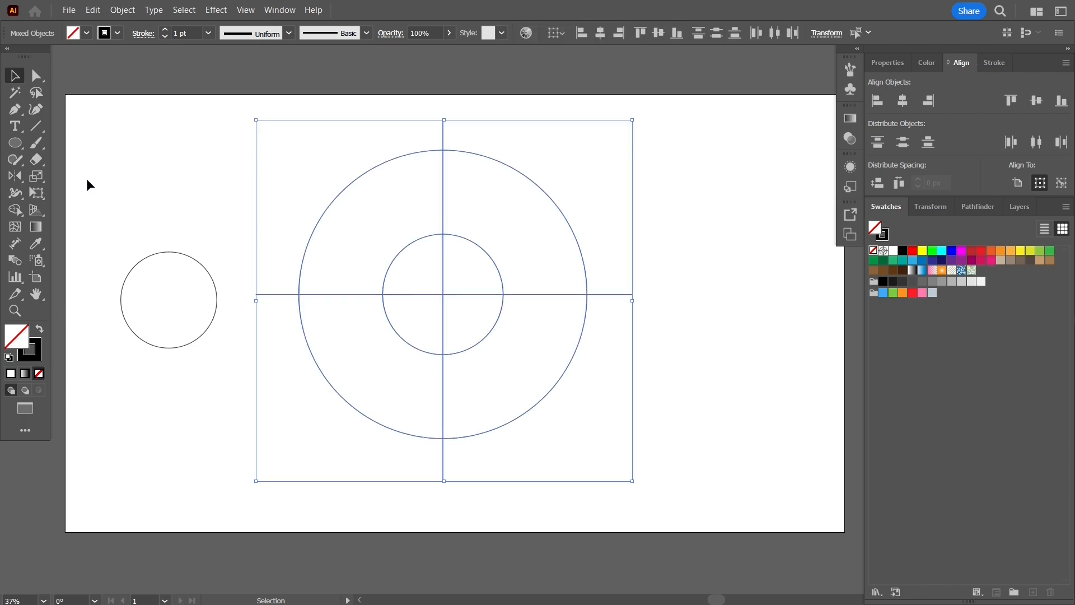
- Split the ring into four quarter pieces with the Shape Builder tool
left_click(16, 210)
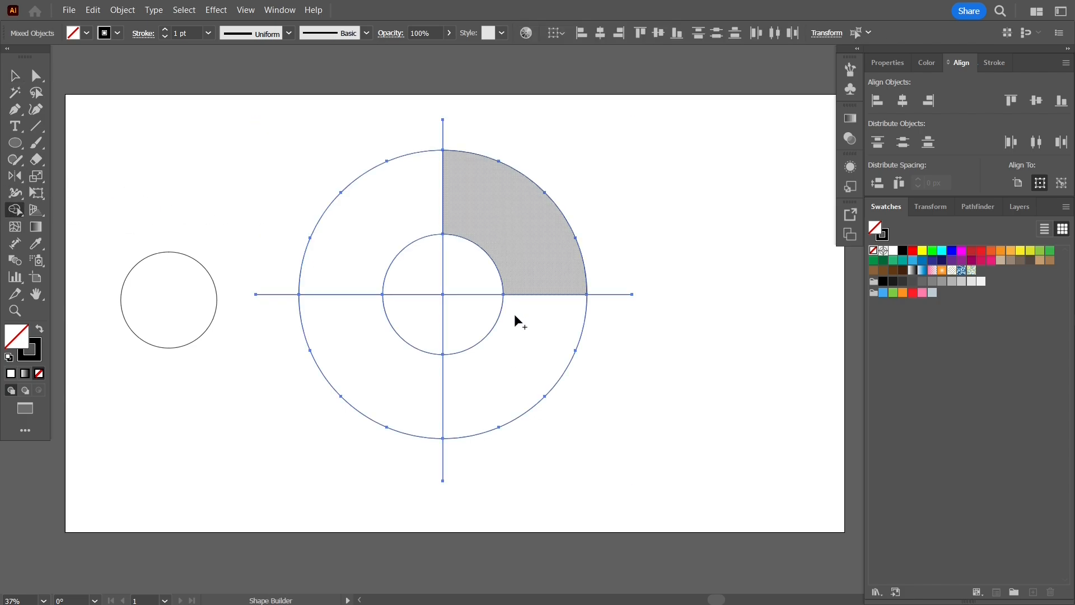
left_click(364, 364)
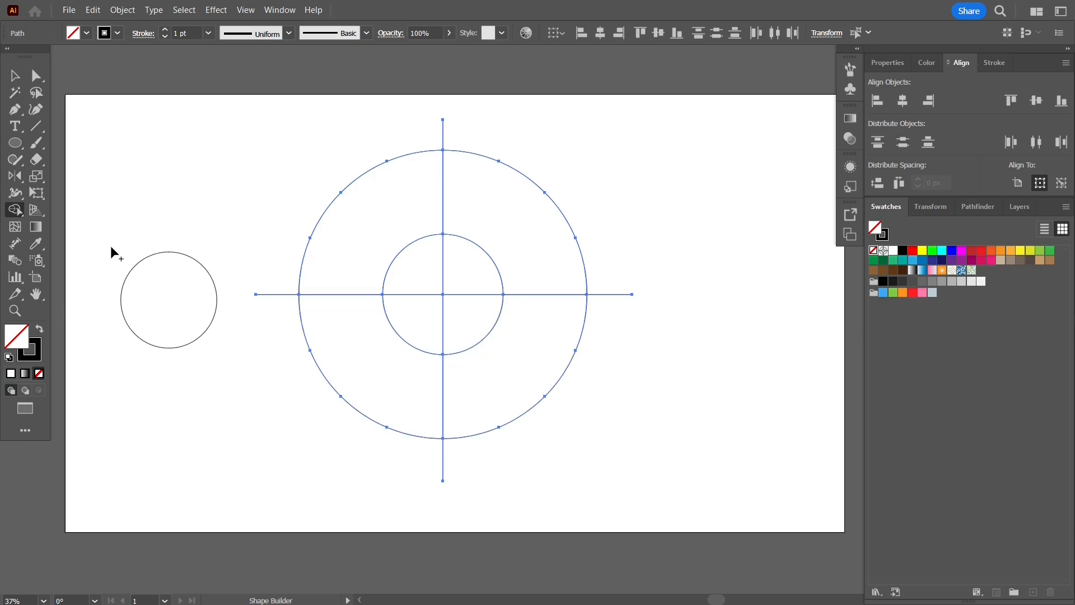
left_click(11, 80)
left_click(232, 262)
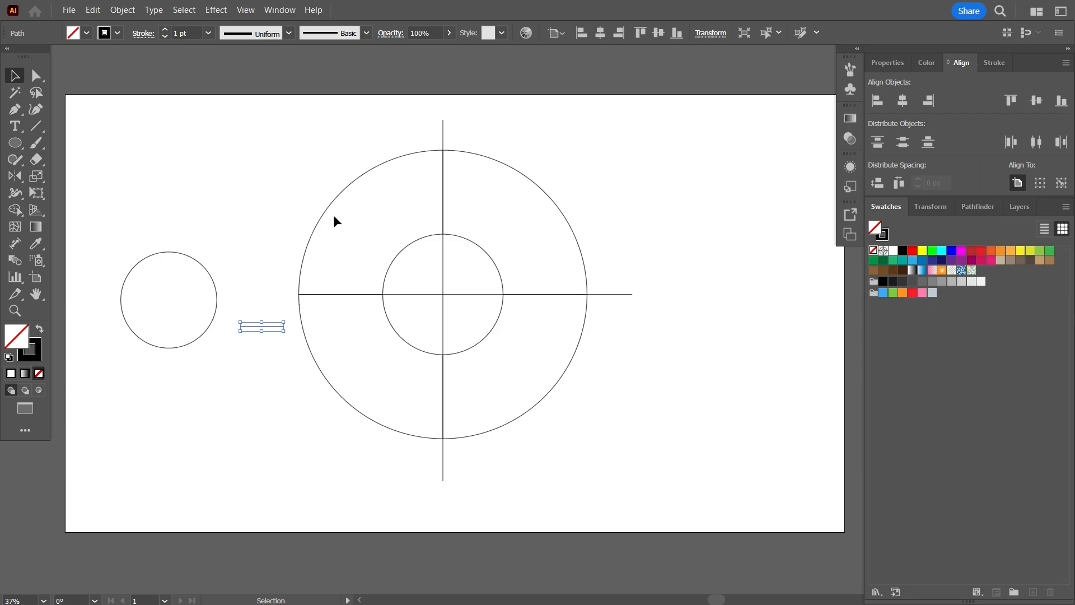
- Delete the leftover line pieces outside the ring and inside the inner circle
key("Delete")
left_click(441, 133)
key("Delete")
left_click(603, 295)
key("Delete")
left_click(443, 460)
key("Delete")
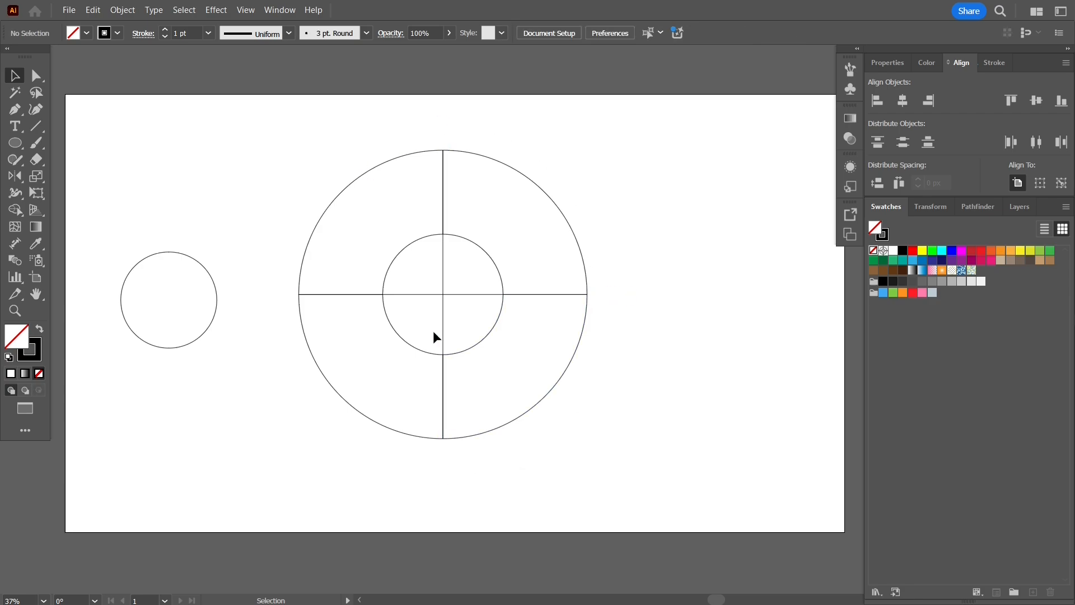
left_click(445, 294)
key("Delete")
left_click(442, 263)
key("Delete")
- Select the ring quarters in turn, ending on the upper-left segment
left_click(541, 192)
left_click(512, 417)
left_click(328, 387)
left_click(306, 341)
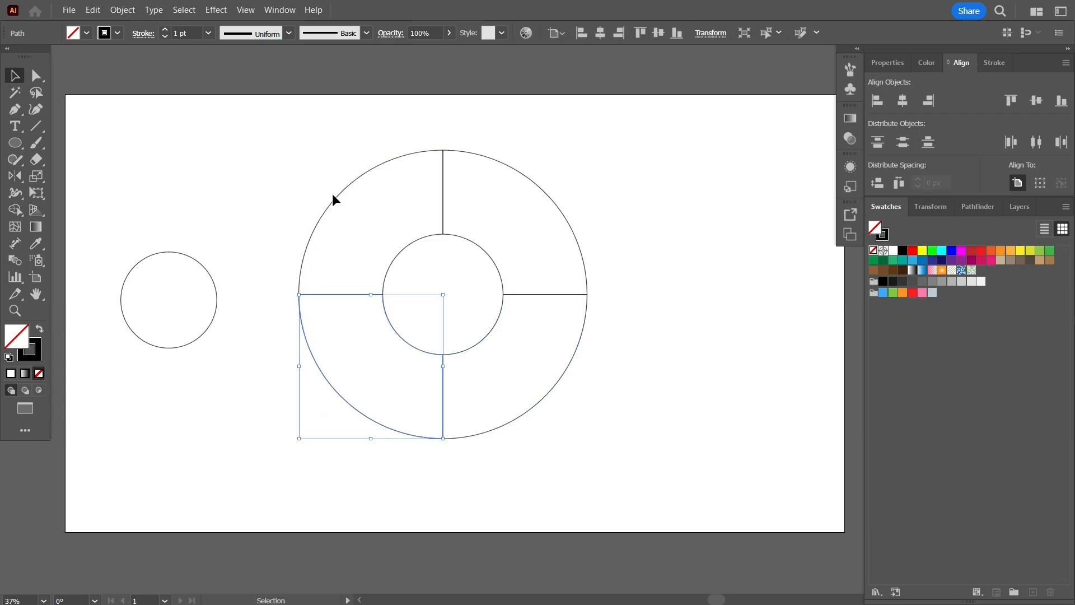
left_click(334, 196)
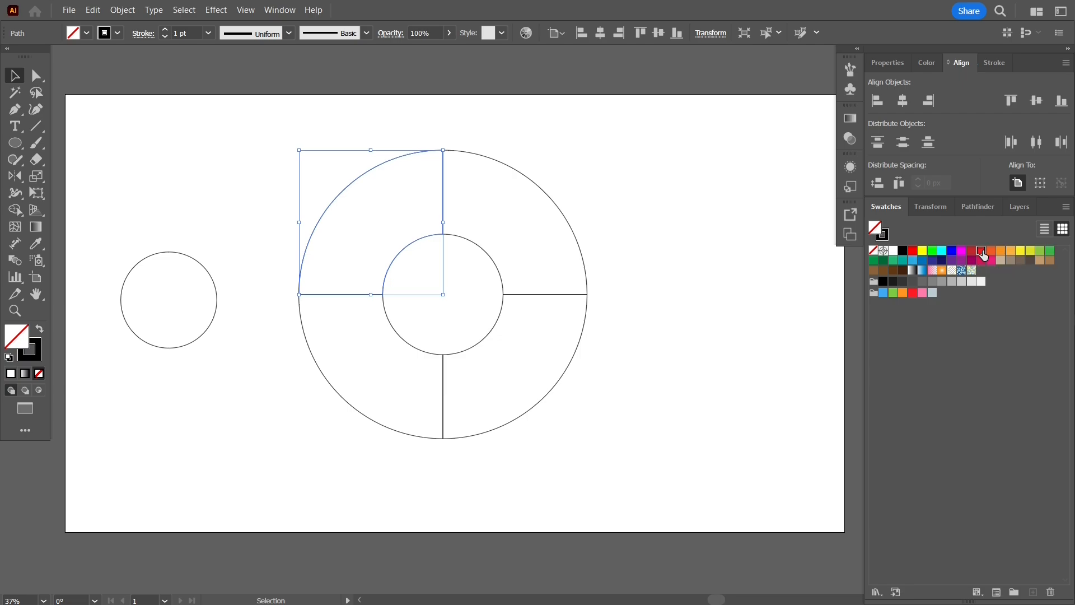
- Fill the ring quarters with red, orange, green and blue swatches
left_click(984, 256)
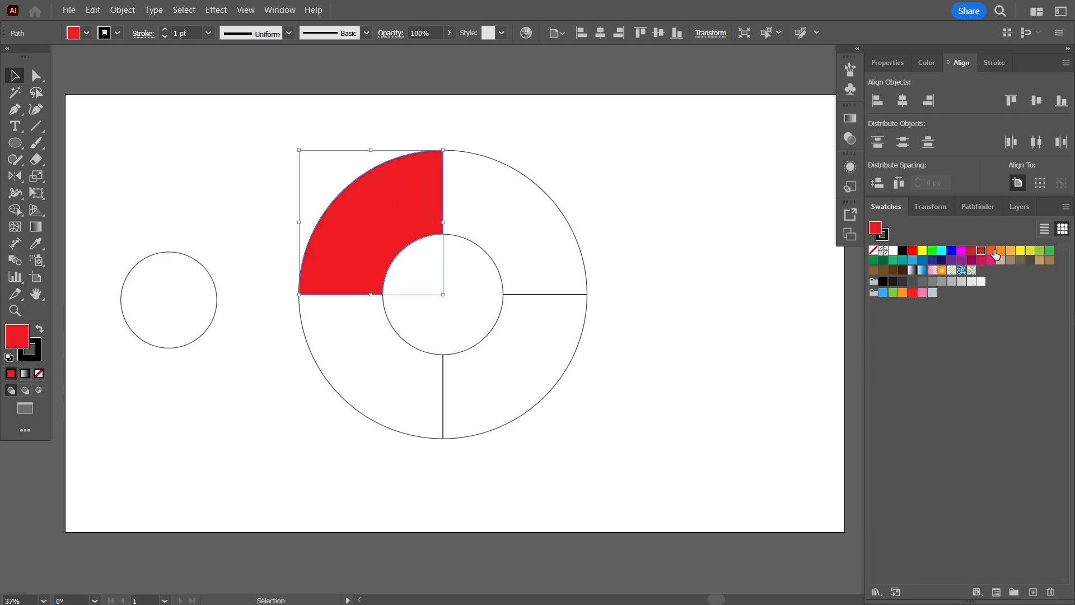
left_click(549, 196)
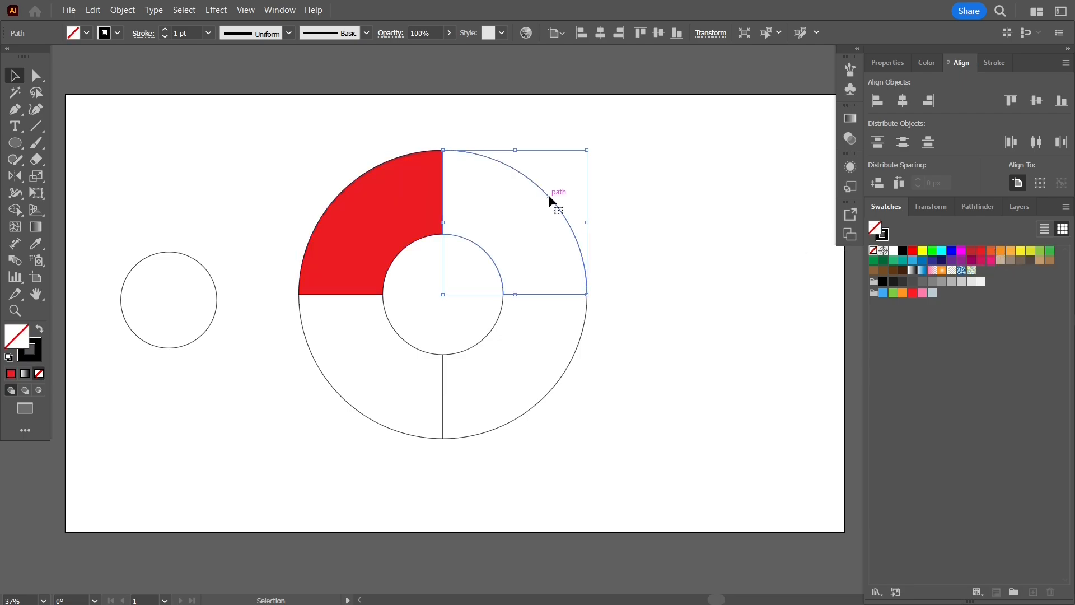
left_click(1021, 251)
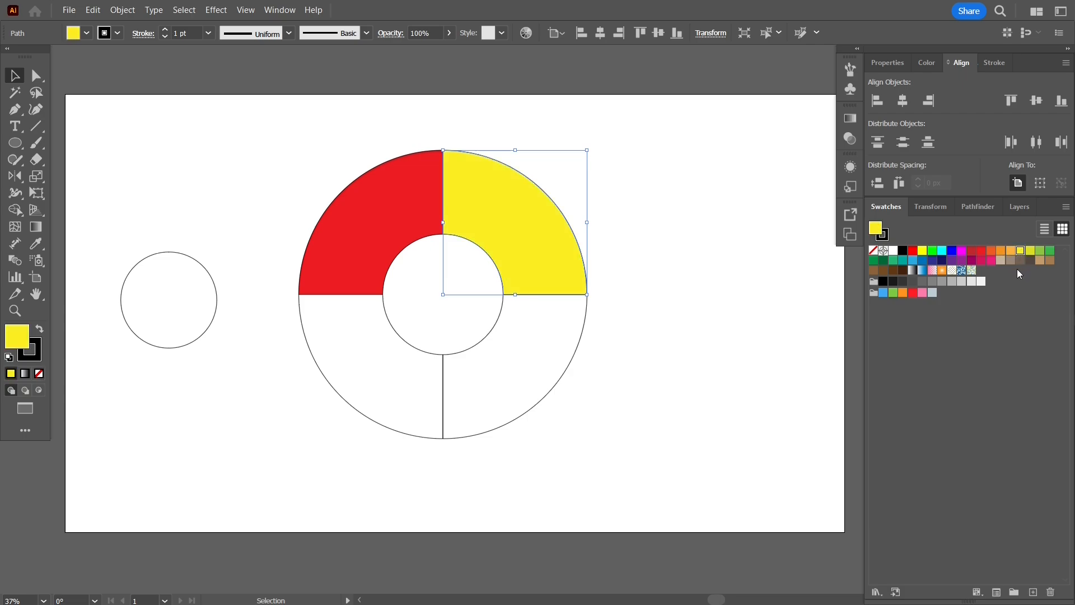
left_click(546, 395)
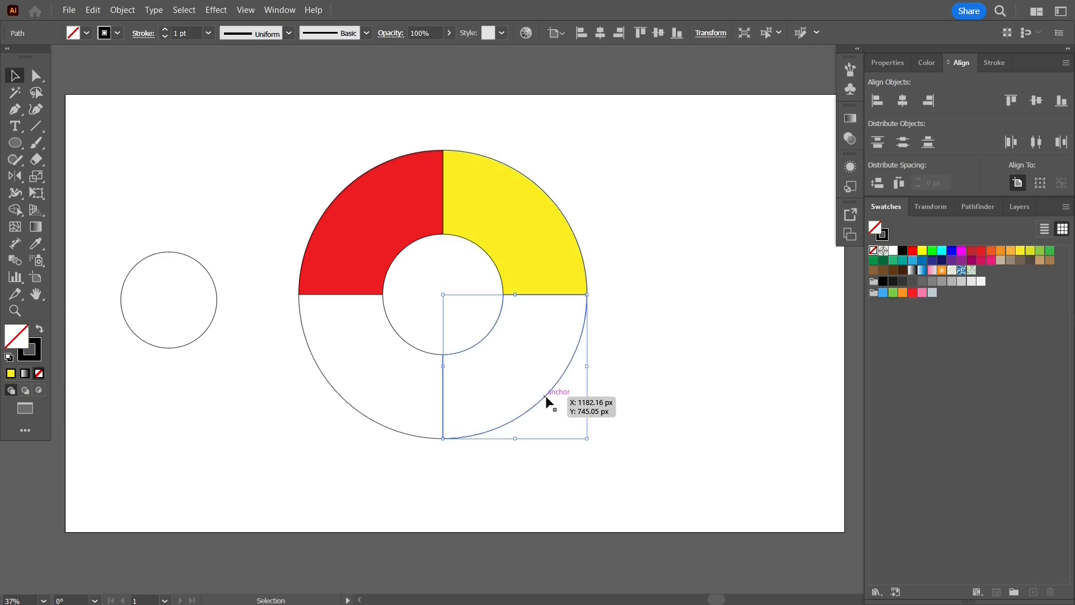
left_click(365, 203)
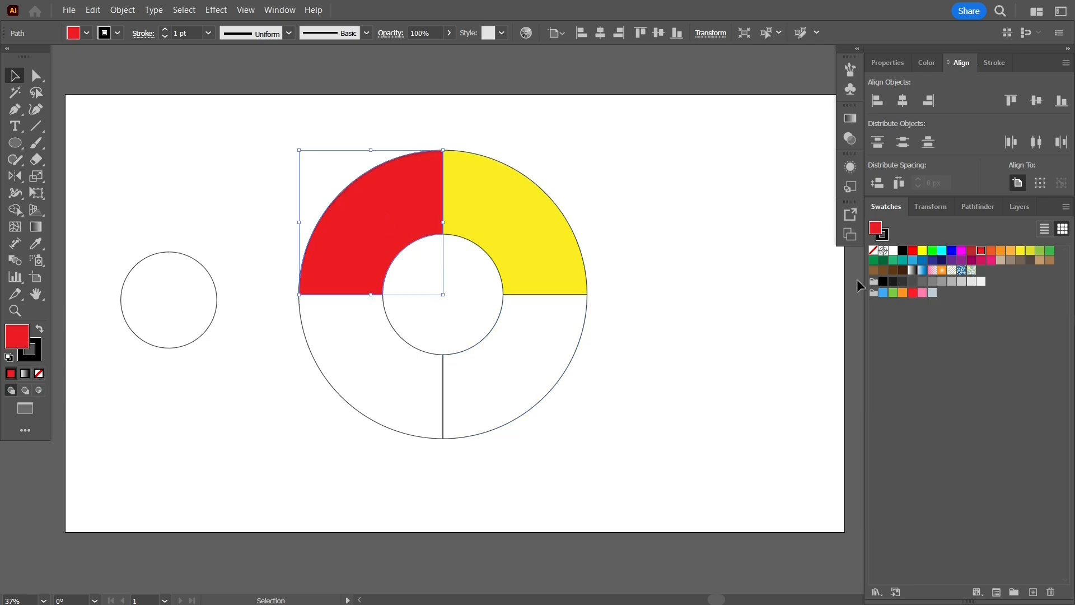
left_click(913, 293)
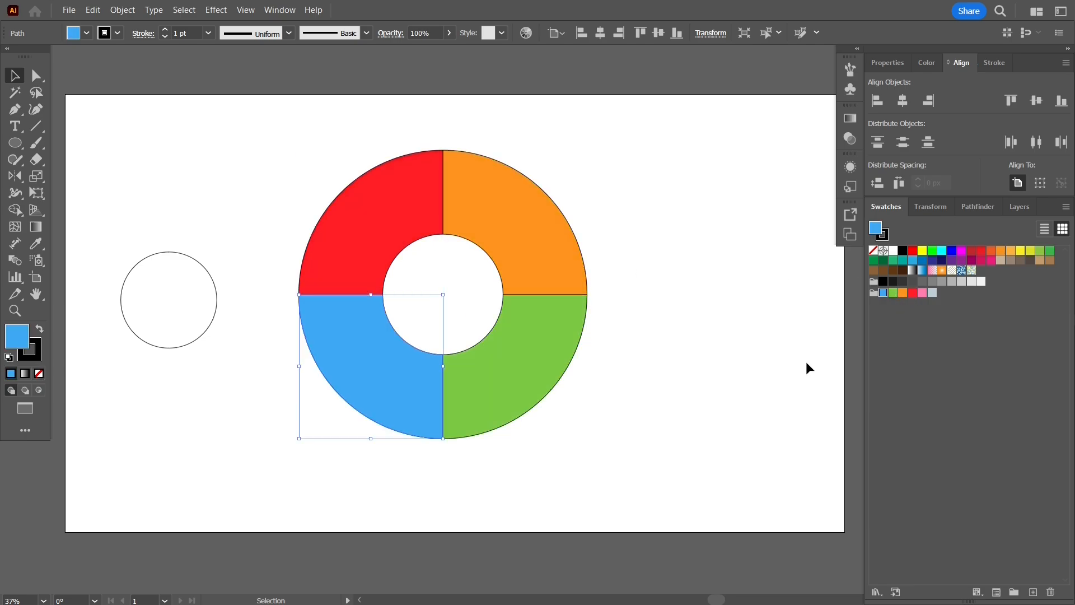
left_click(774, 373)
- Set the stroke of all four coloured segments to None
left_click_drag(543, 414, 665, 452)
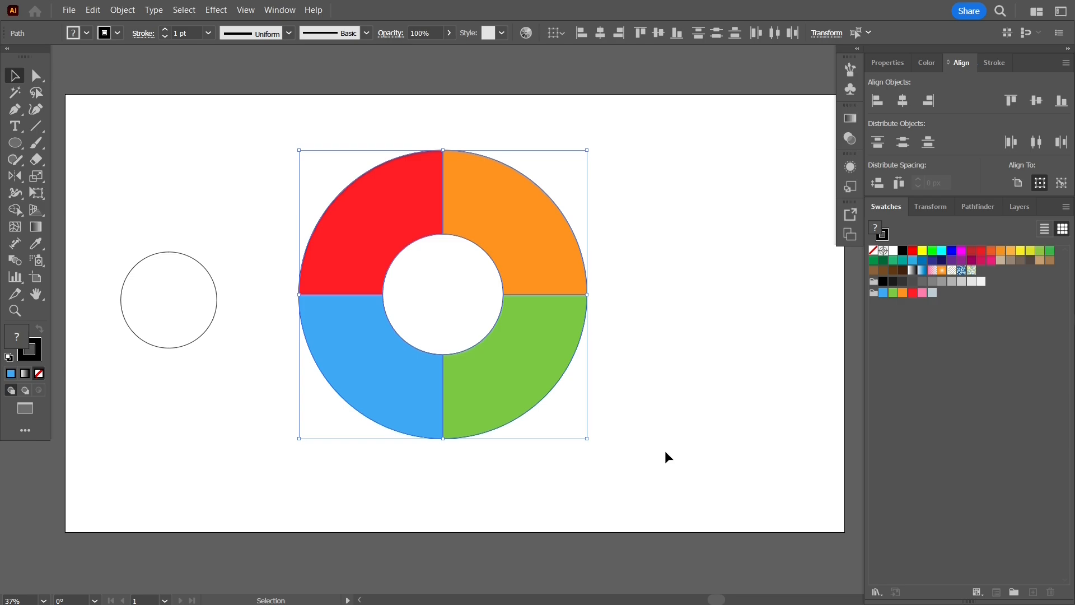
left_click(35, 356)
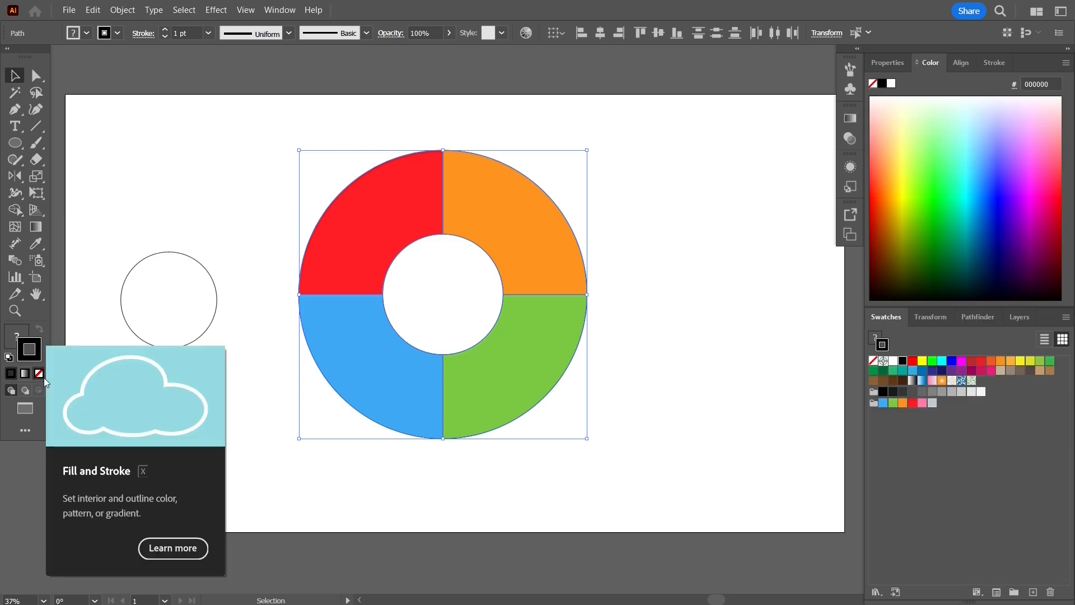
left_click(38, 373)
left_click(225, 399)
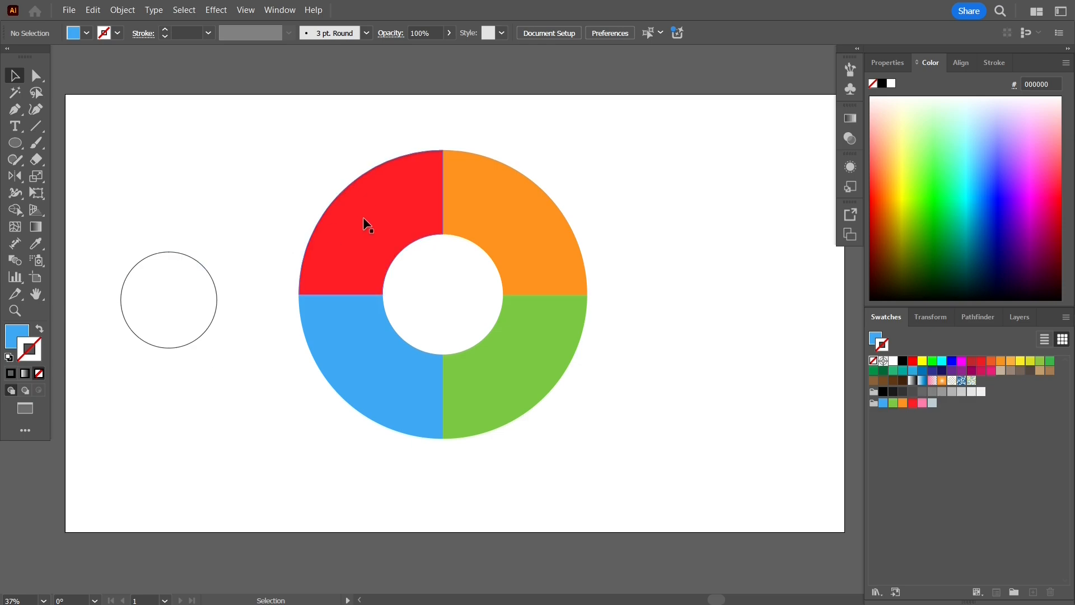
left_click_drag(256, 149, 622, 436)
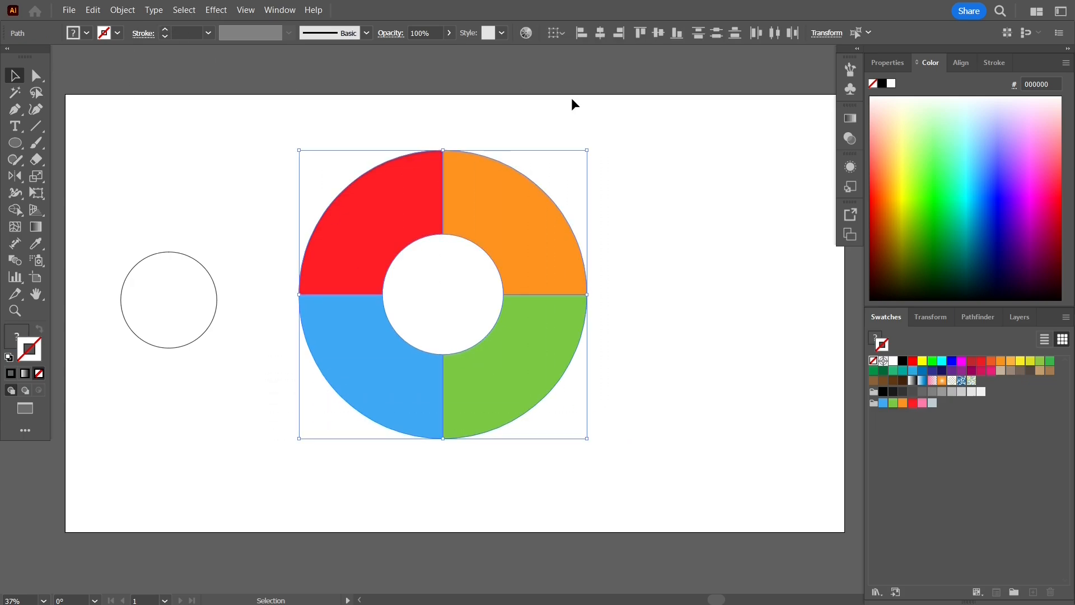
- Add an Outer Glow to the ring with Multiply mode, 80% opacity and 7 px blur
left_click(851, 167)
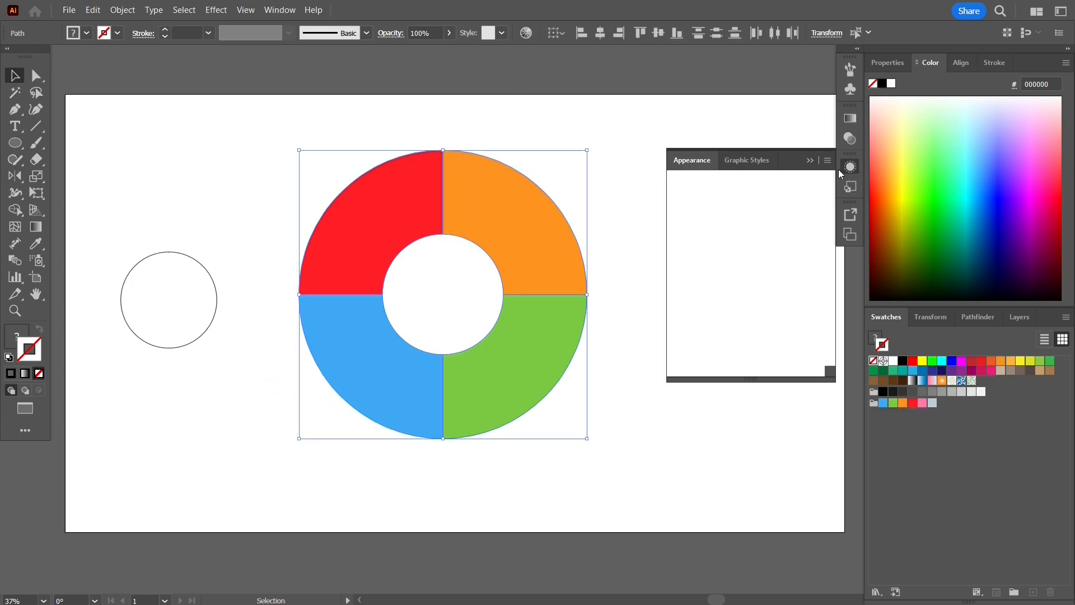
left_click(716, 370)
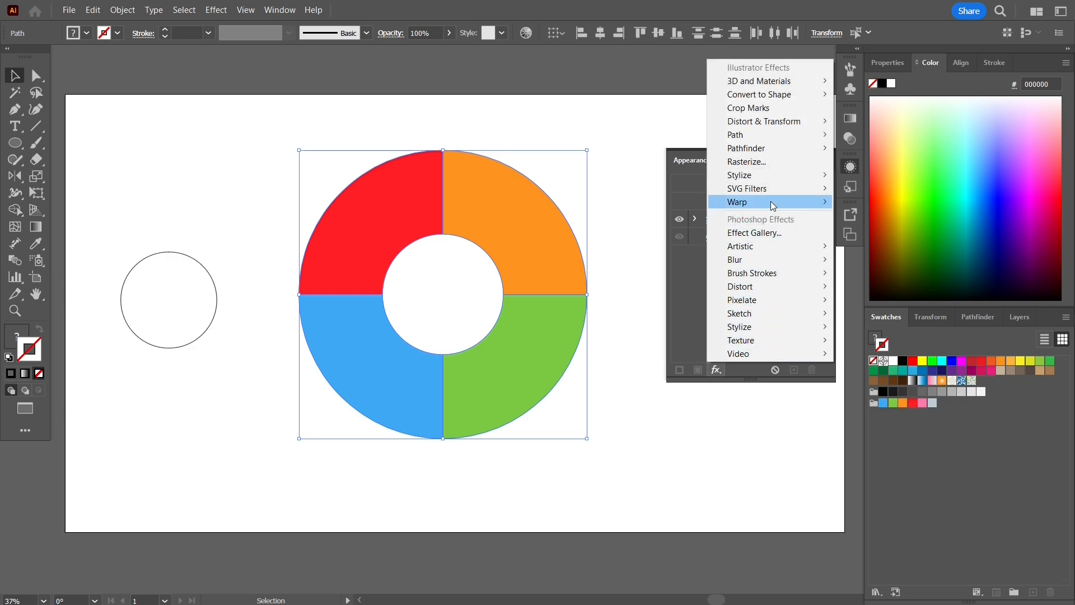
mouse_move(782, 177)
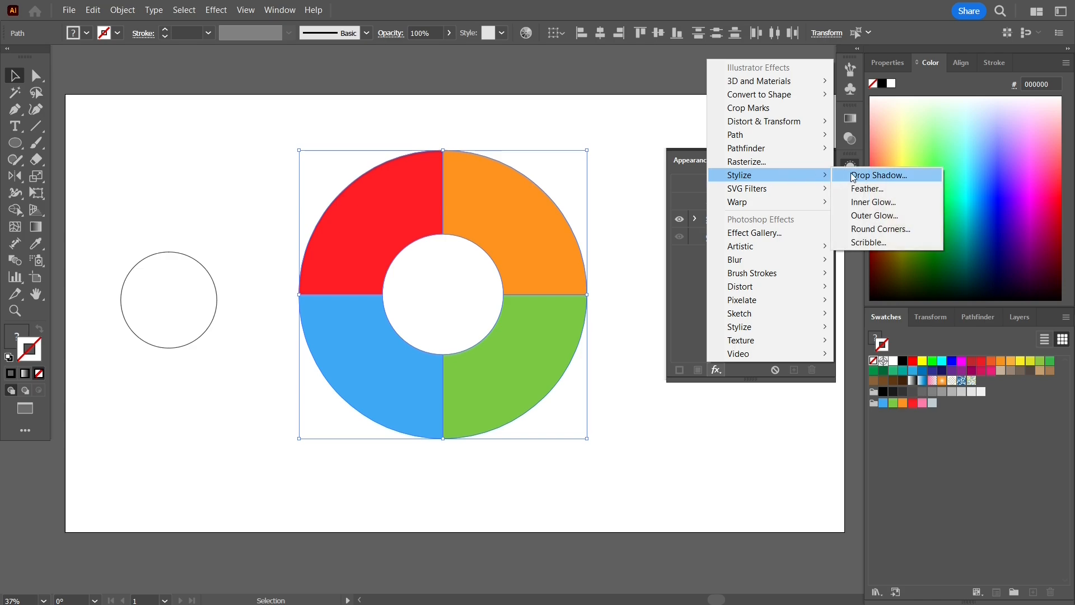
left_click(879, 216)
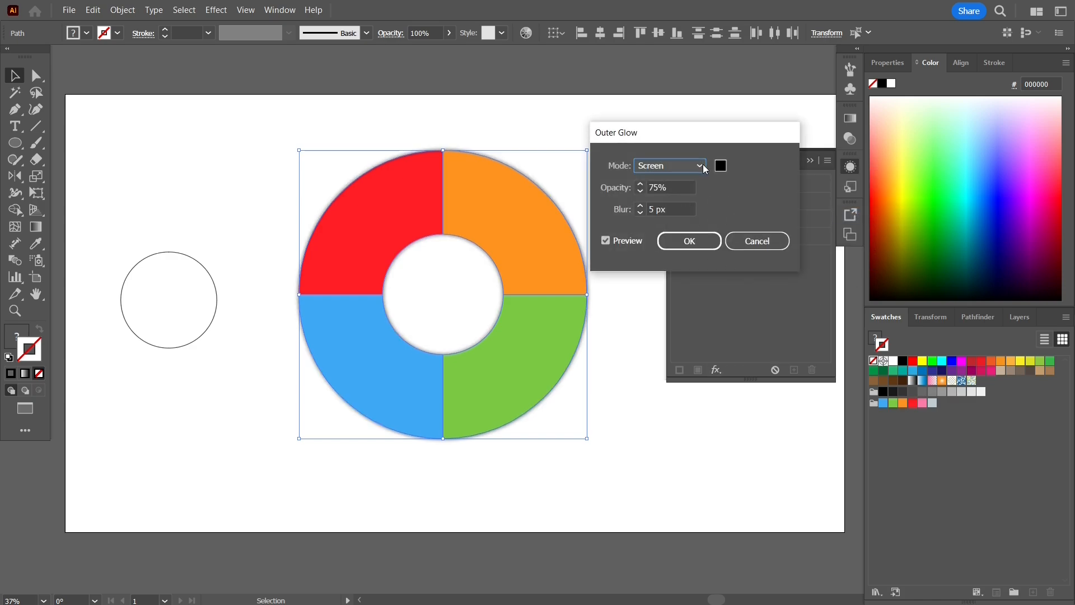
left_click(703, 164)
left_click(672, 204)
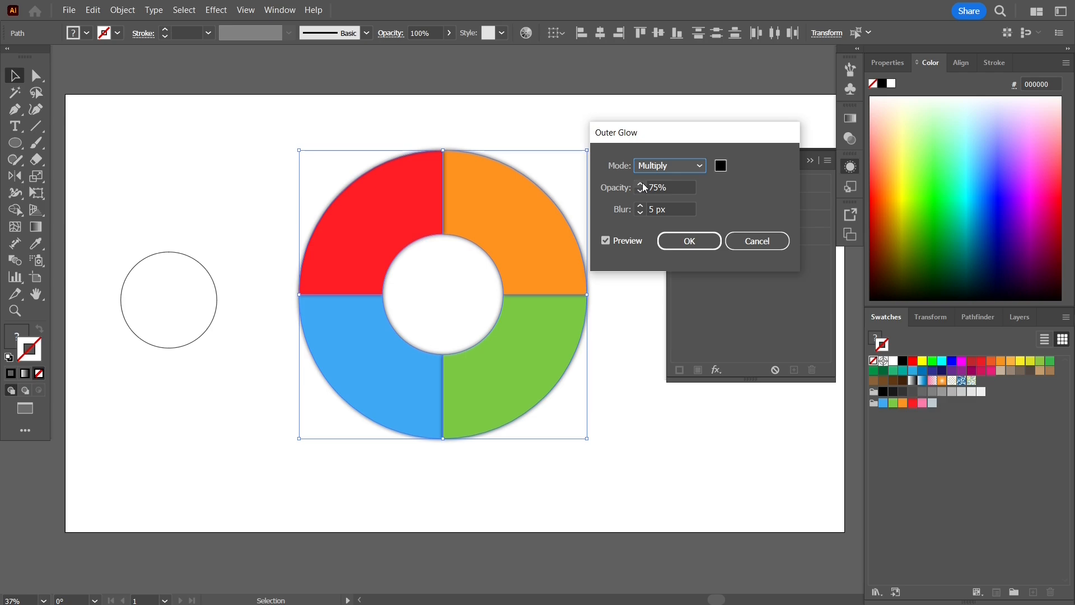
left_click_drag(675, 187, 651, 188)
type("80")
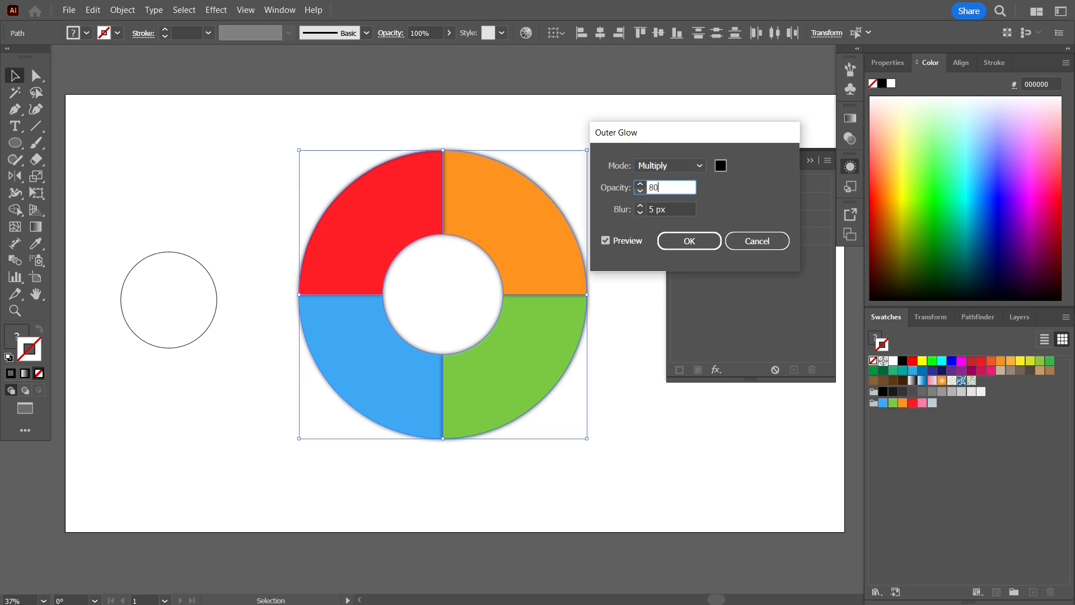
key("Tab")
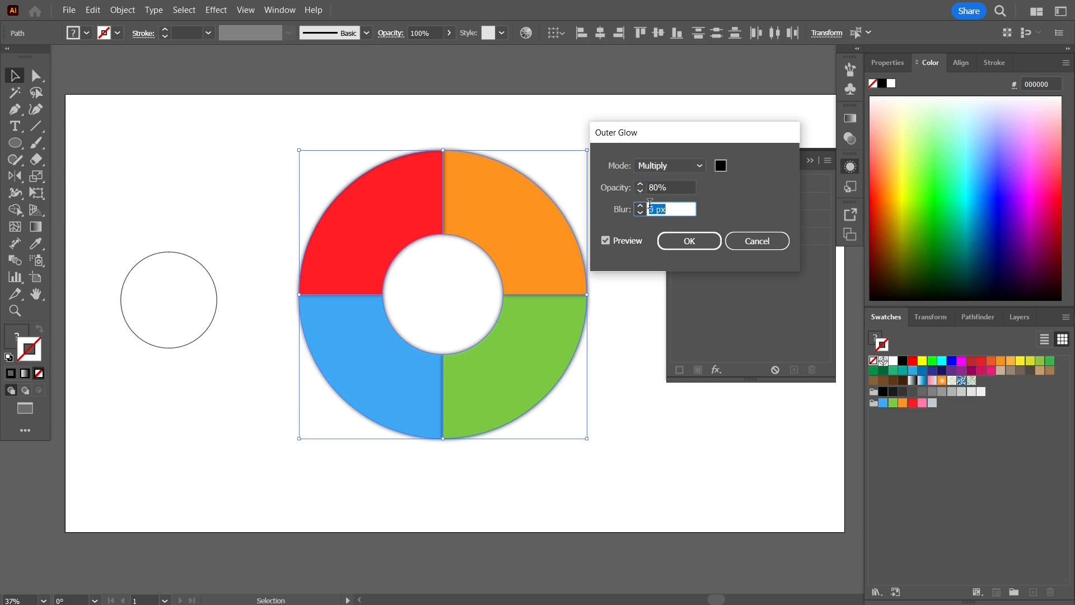
type("7")
key("Tab")
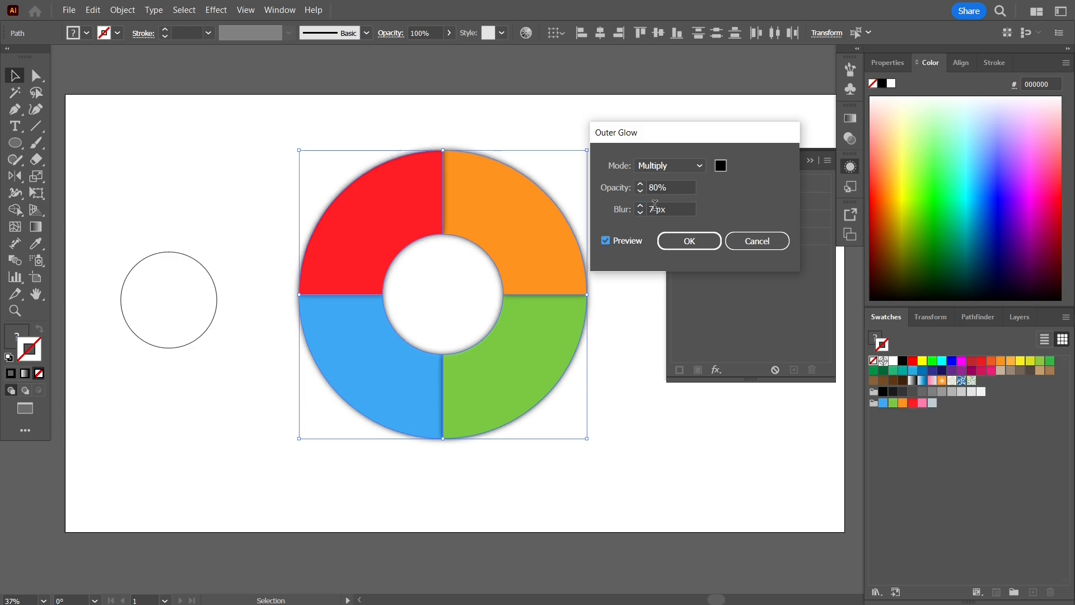
left_click(688, 241)
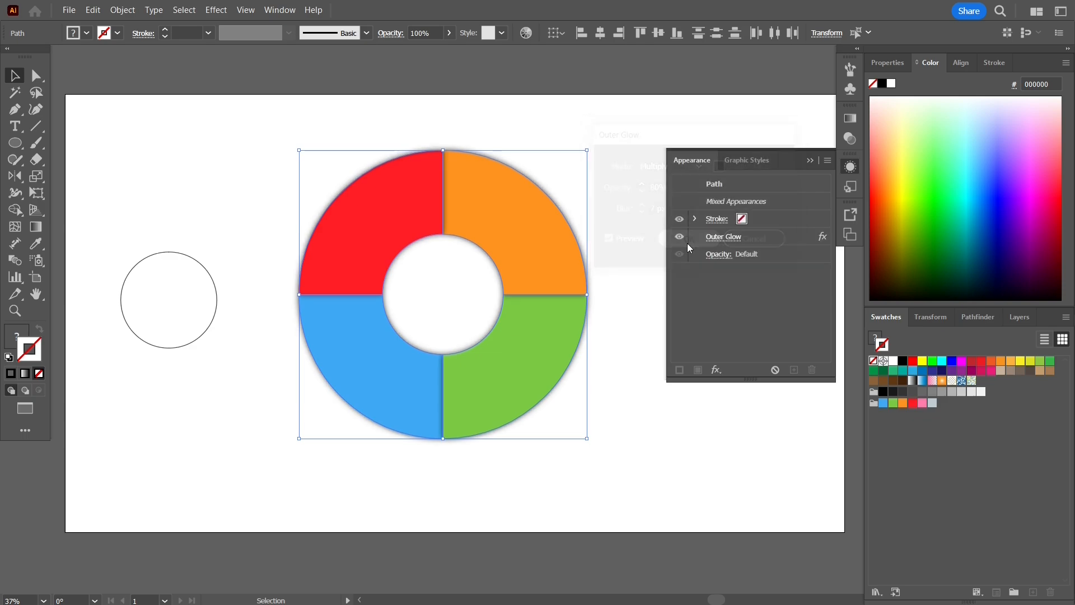
left_click(810, 160)
- Group the four donut segments with Ctrl+G
left_click(683, 157)
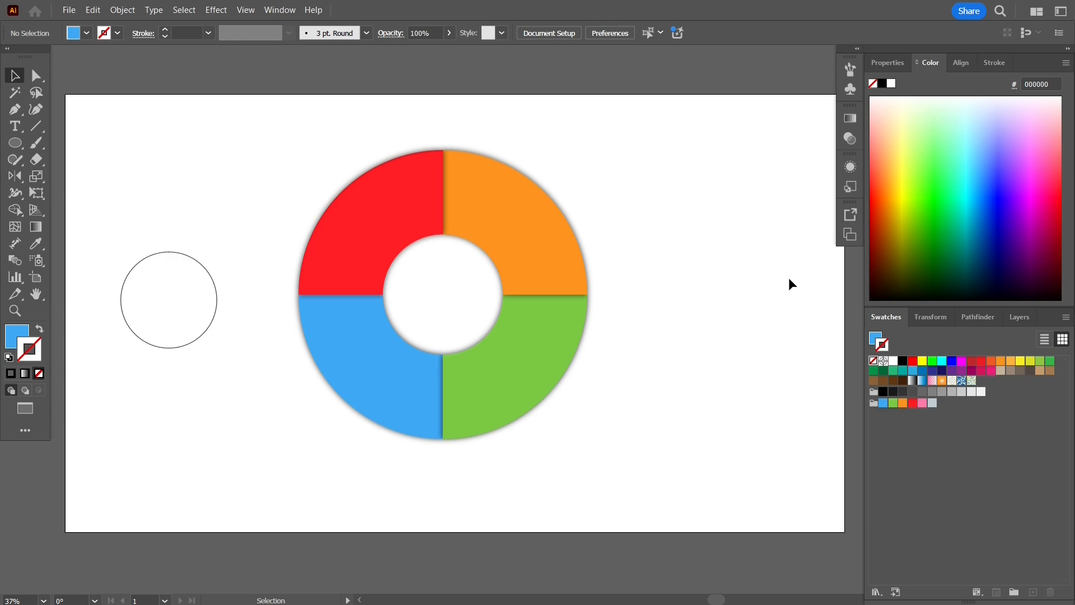
left_click(201, 335)
left_click_drag(283, 147, 607, 463)
key("ctrl+g")
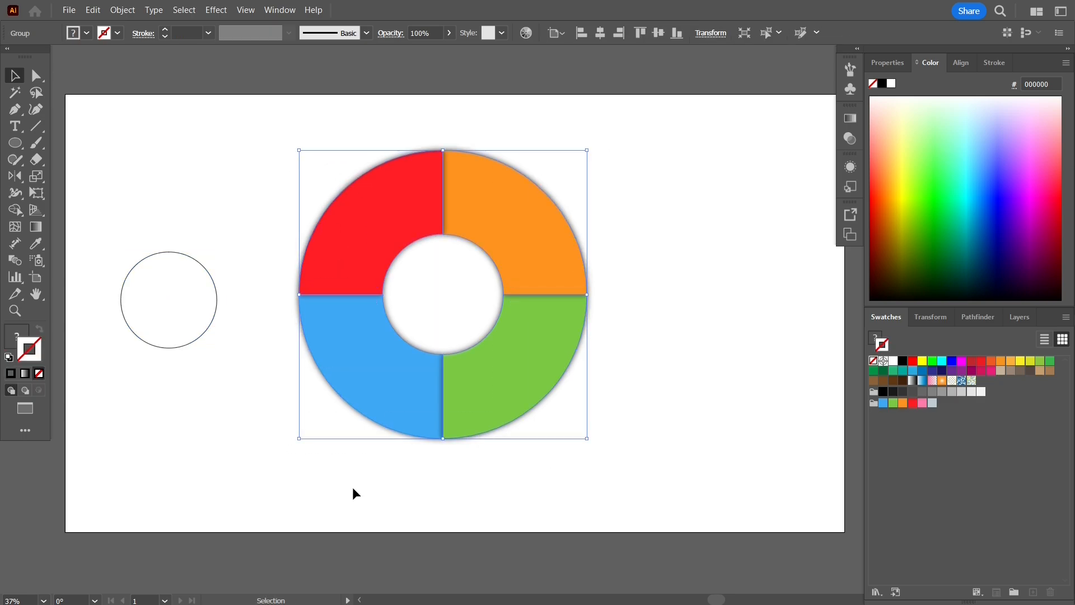
- Centre the empty circle on the donut group and move both to mid-page
left_click(173, 352)
left_click(172, 345)
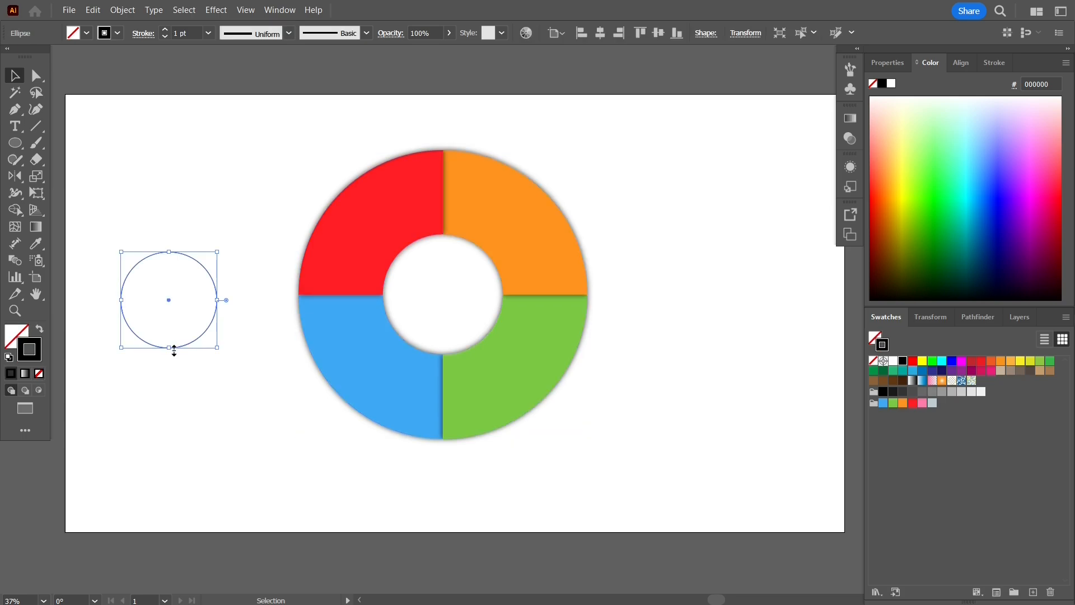
left_click(415, 365, "shift")
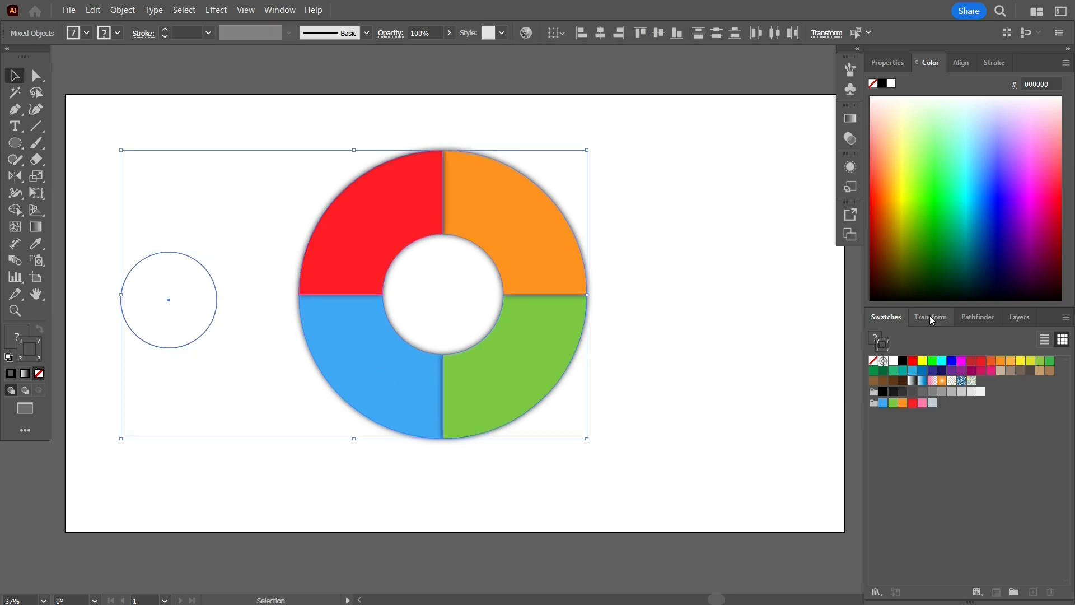
left_click(961, 64)
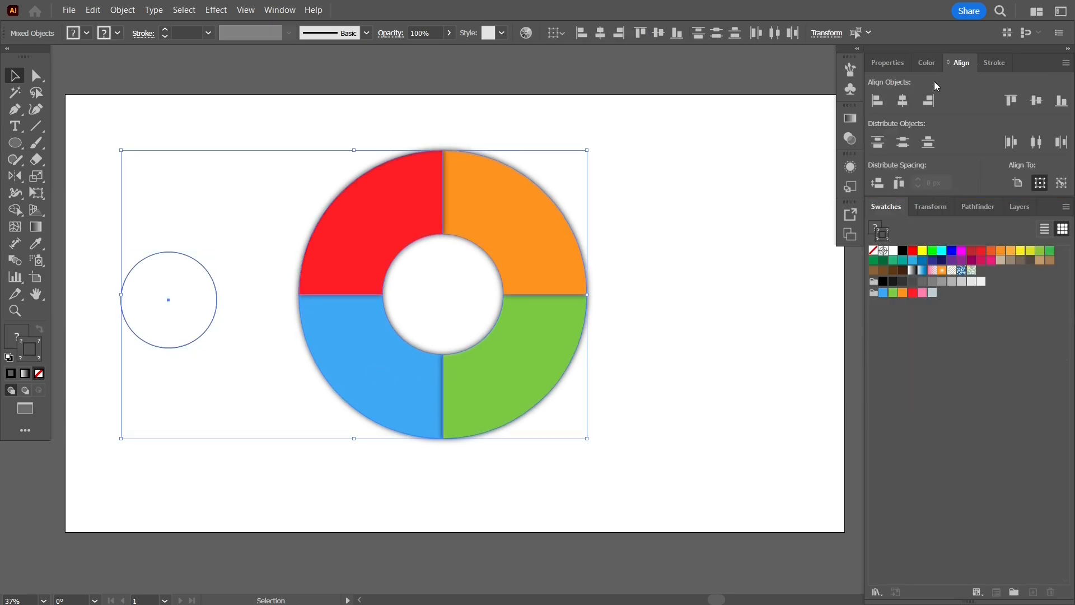
left_click(901, 105)
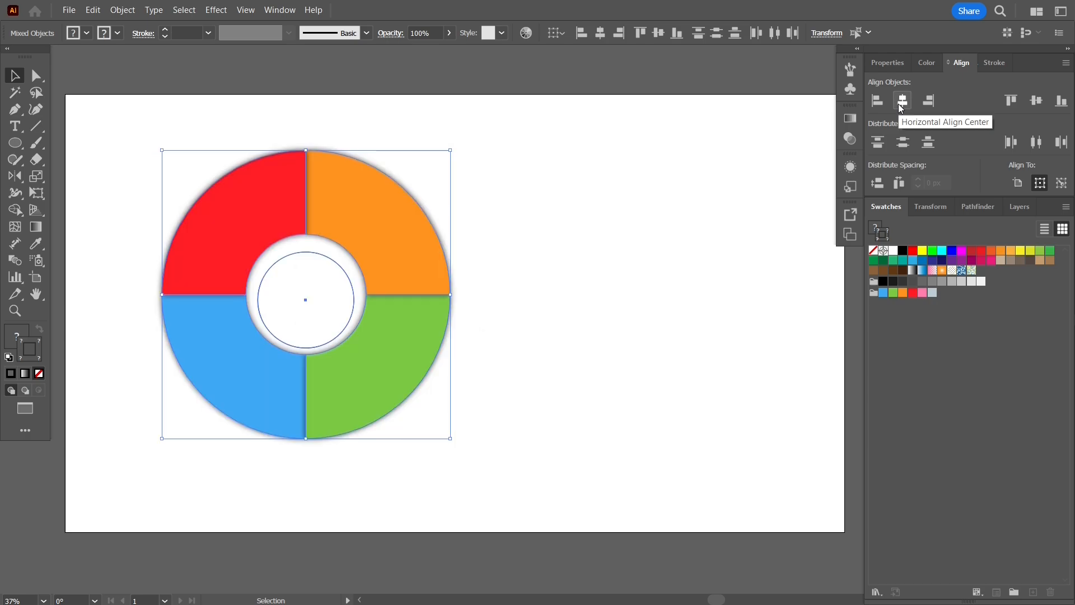
left_click(1036, 102)
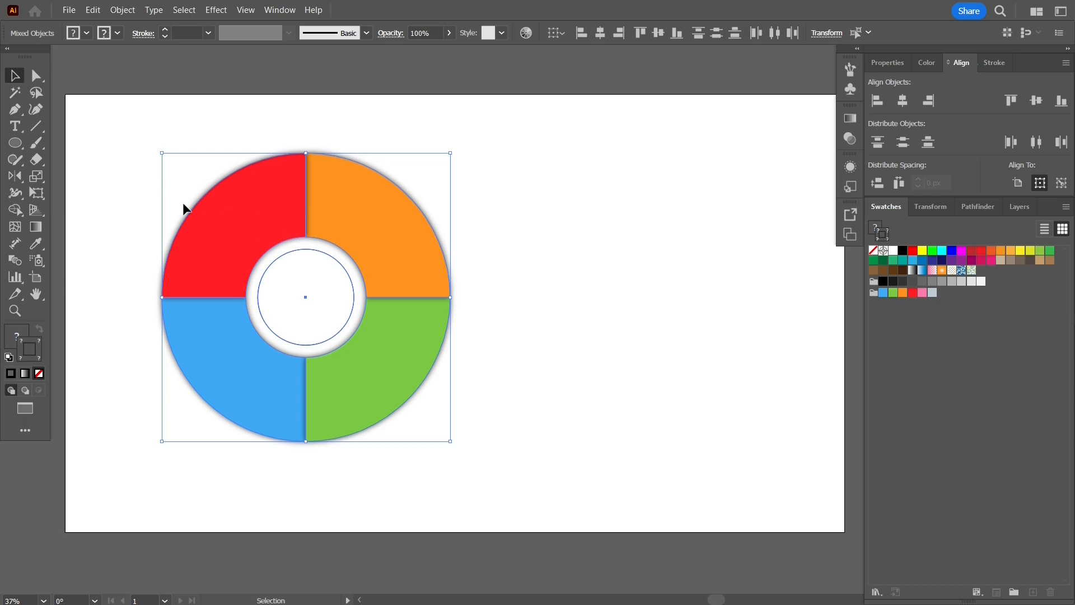
left_click_drag(119, 135, 485, 460)
left_click_drag(354, 298, 496, 301)
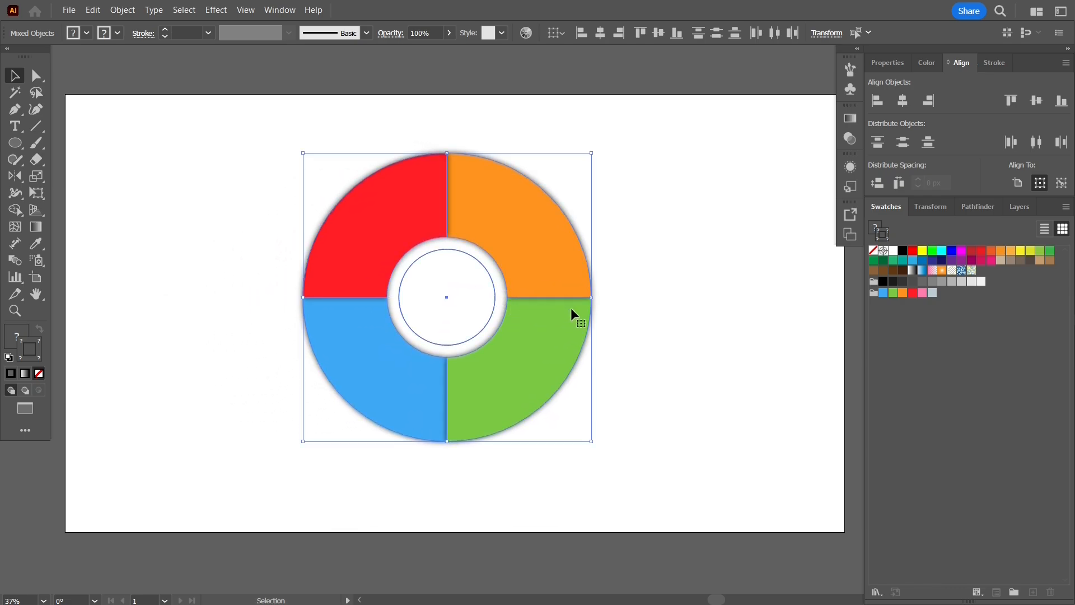
left_click(470, 344)
- Fill the inner circle with white
left_click(23, 335)
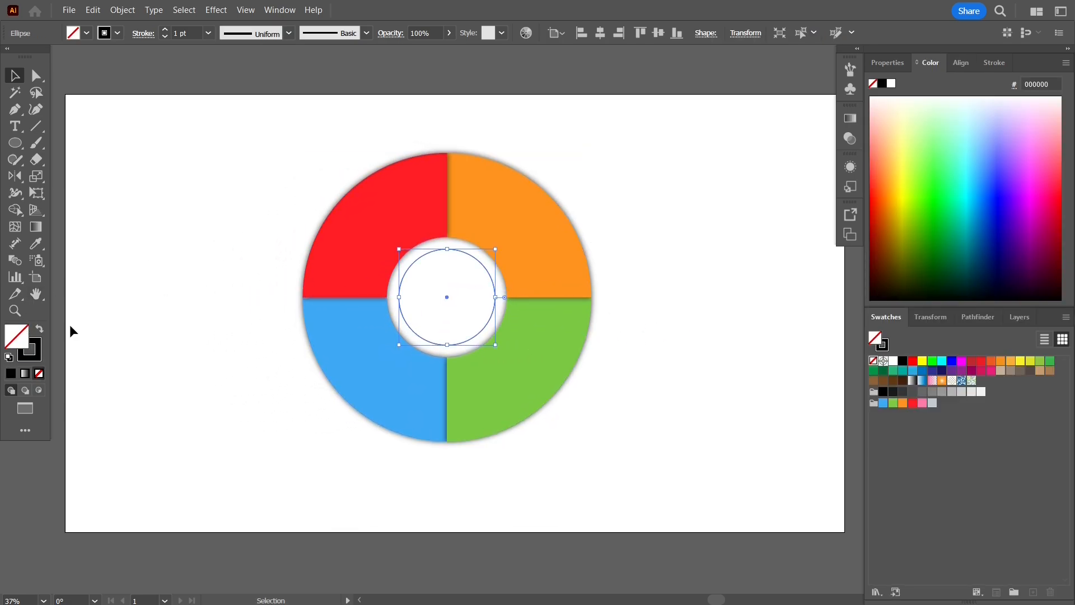
left_click(893, 361)
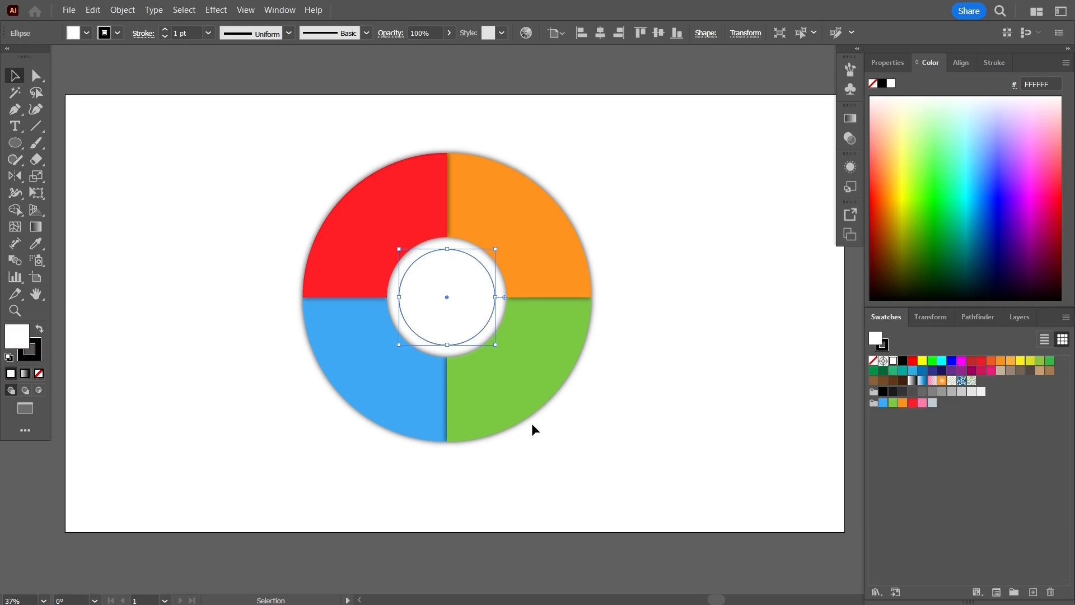
scroll(464, 344, "up", 3)
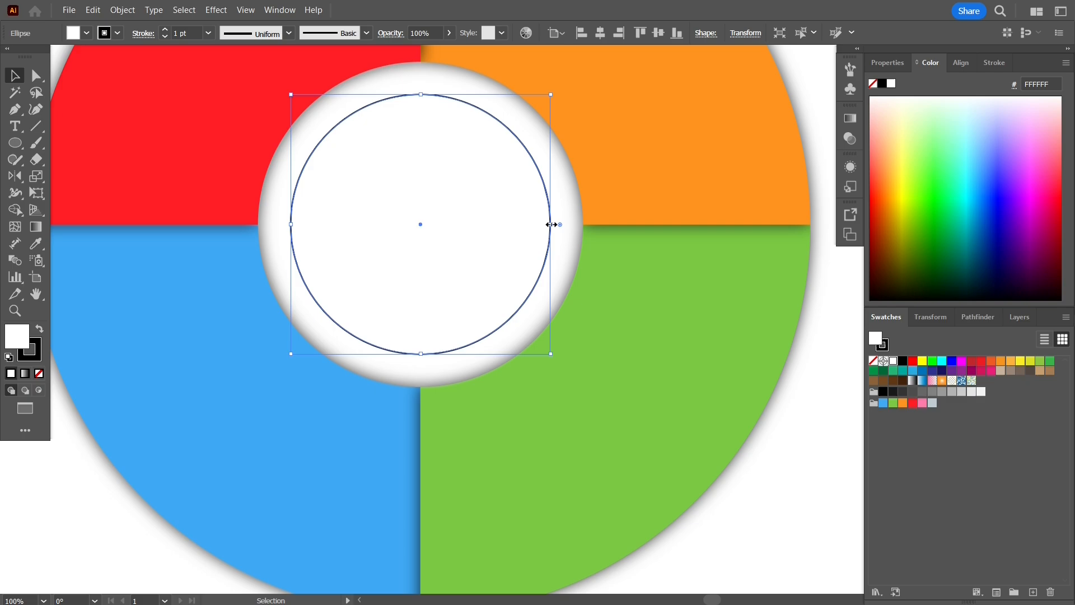
- Enlarge the white circle to 296.63 px so it fills the donut hole
left_click(896, 65)
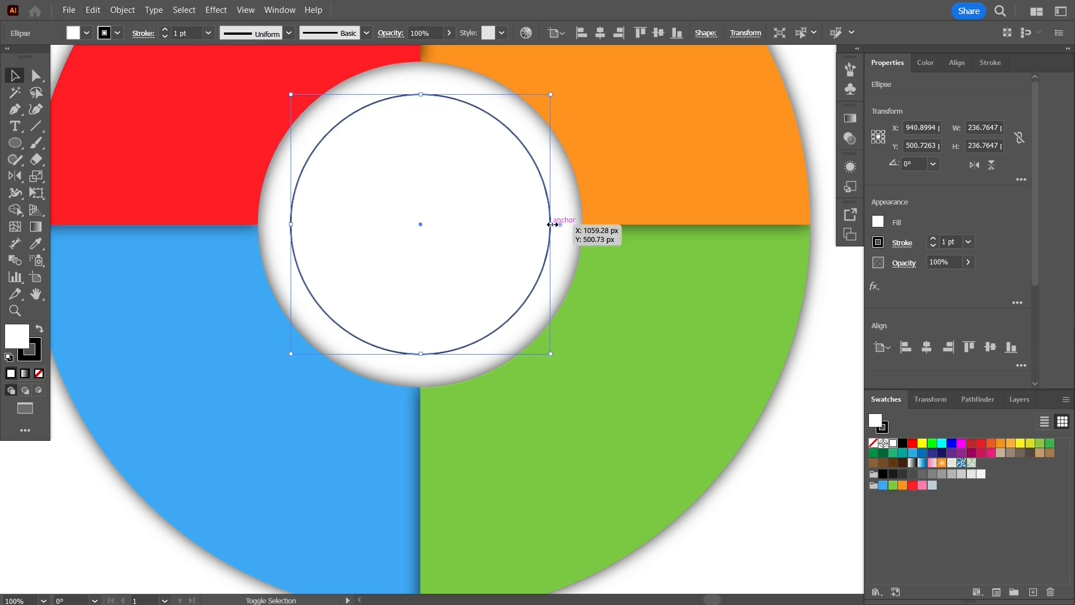
left_click_drag(551, 224, 583, 222)
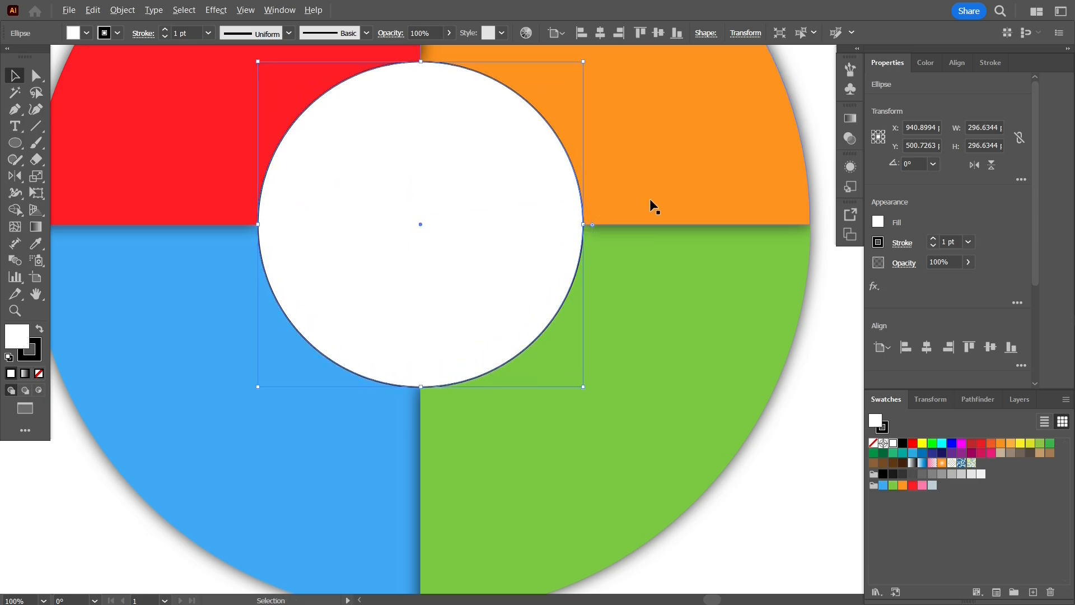
key("ctrl+minus")
key("ctrl+minus")
left_click_drag(785, 129, 714, 180)
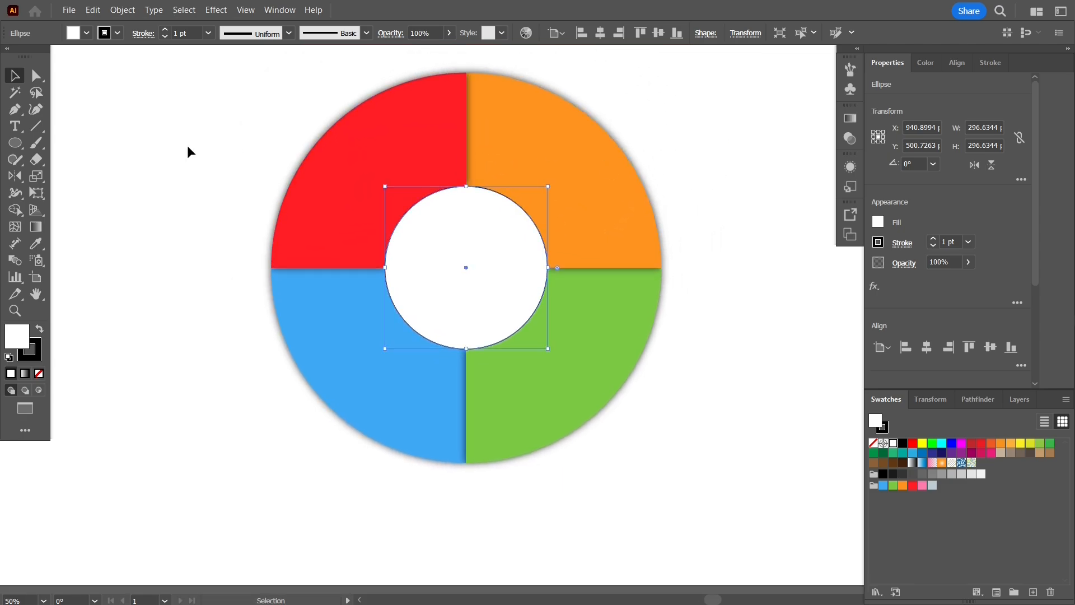
left_click(31, 350)
- Set the centre circle's stroke to None
left_click(39, 374)
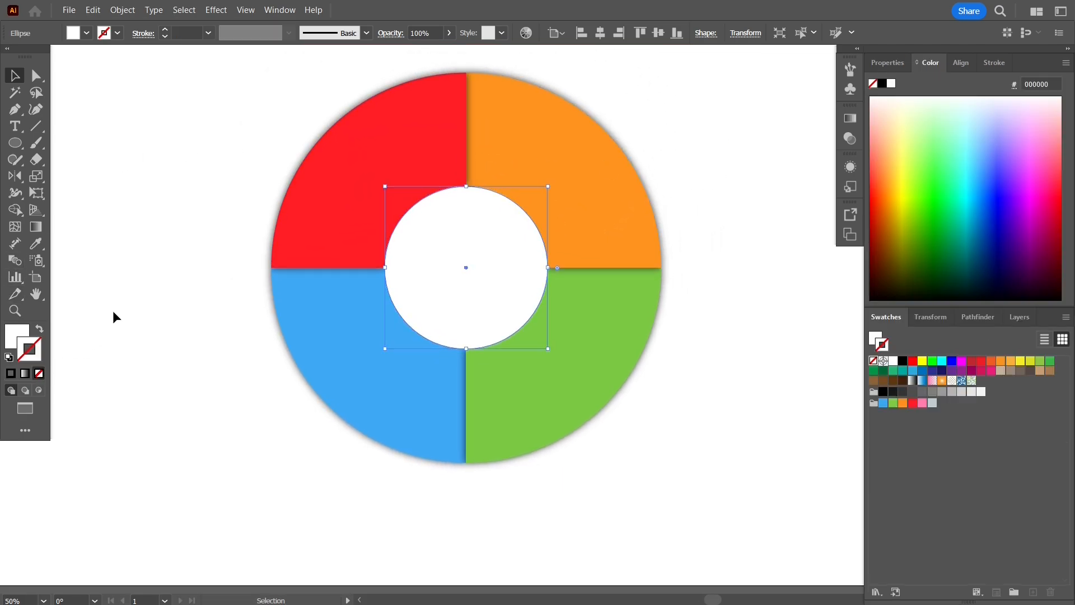
left_click(135, 260)
scroll(135, 257, "down", 1)
left_click_drag(138, 231, 161, 268)
- Apply a Stylize > Outer Glow effect with default settings to the white centre circle
left_click(357, 270)
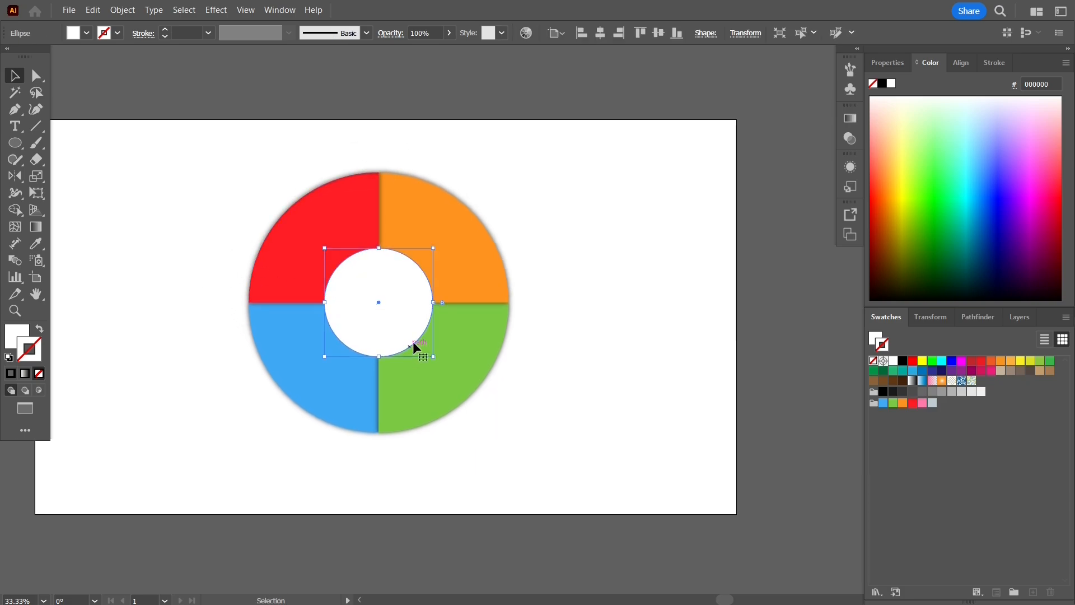
left_click(853, 168)
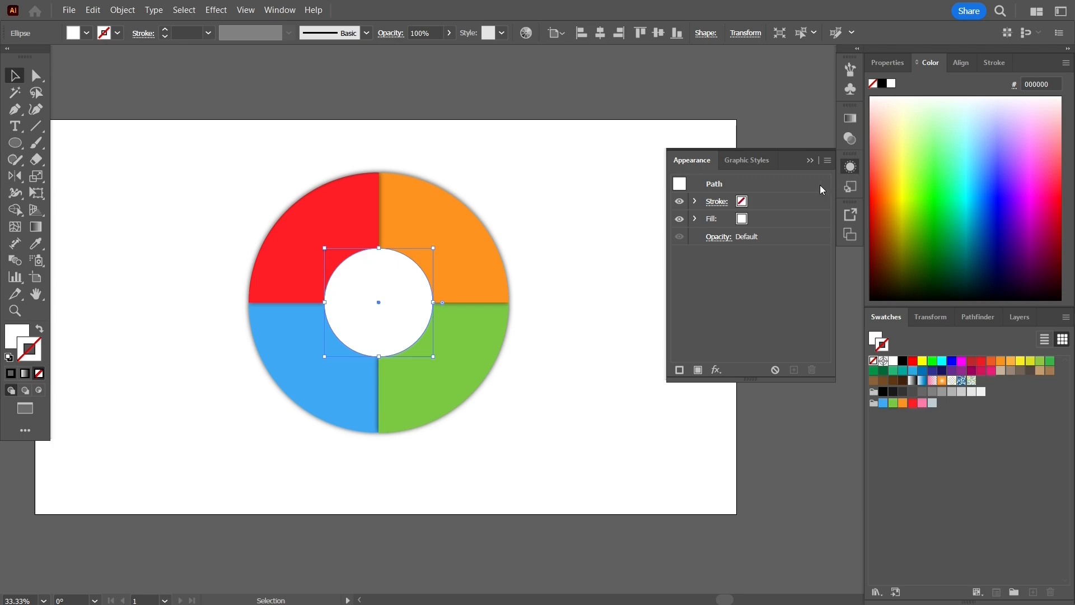
left_click(718, 369)
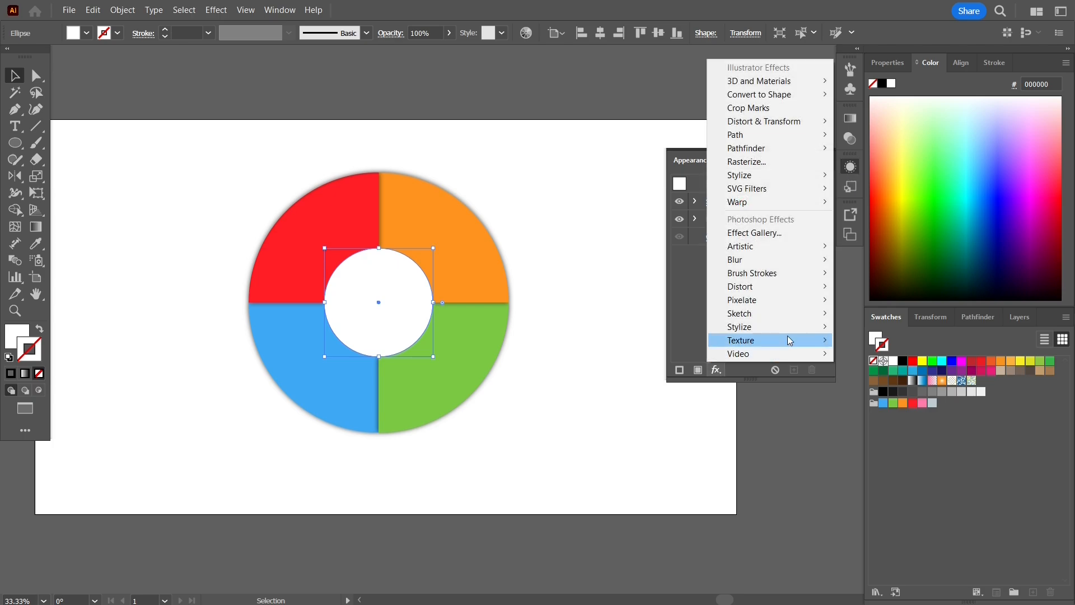
mouse_move(808, 174)
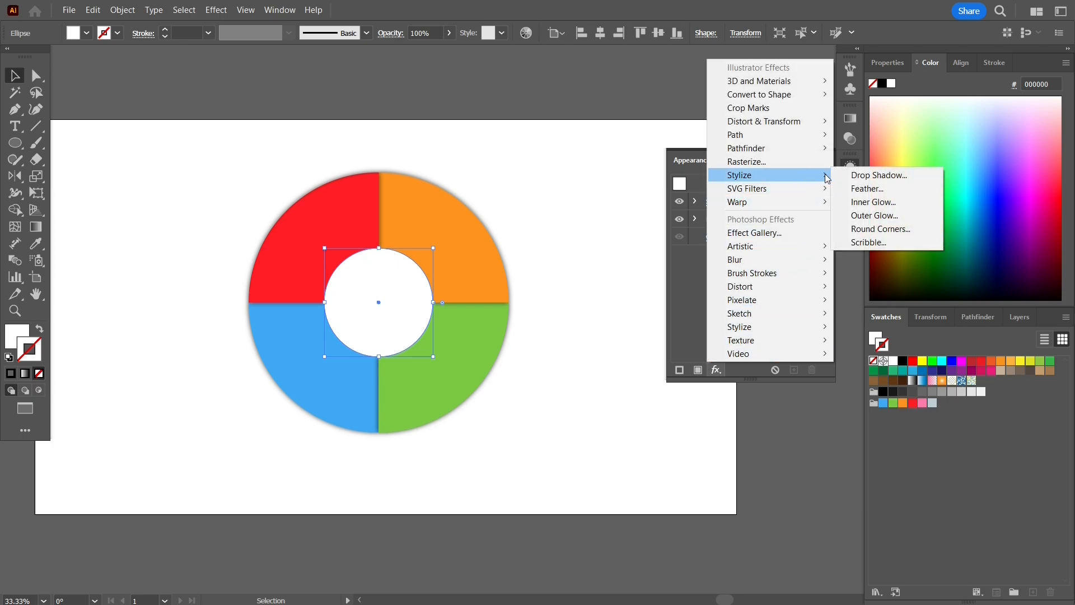
left_click(879, 219)
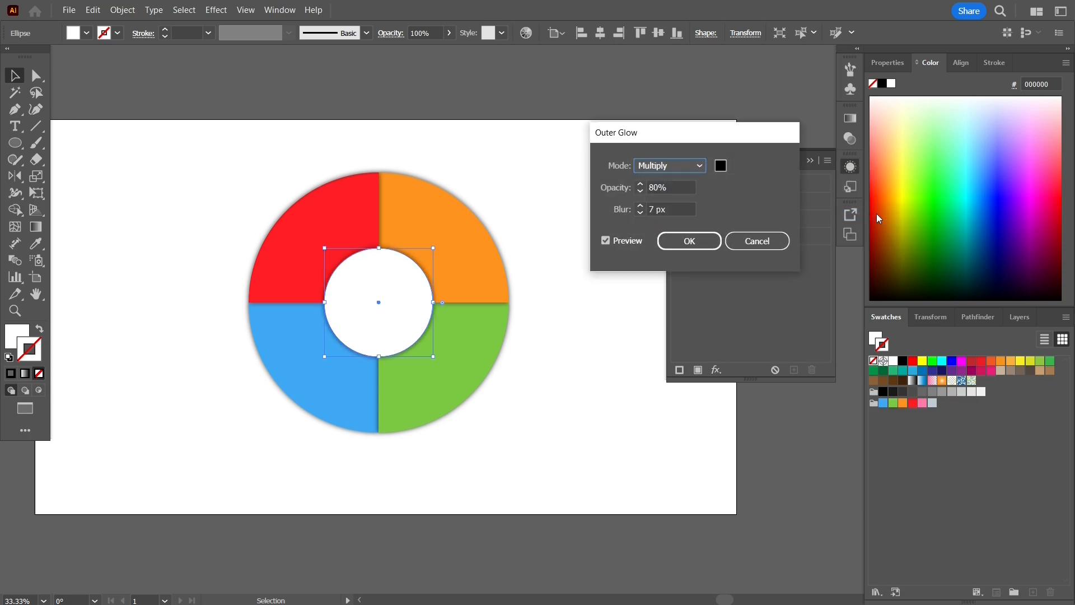
left_click(694, 241)
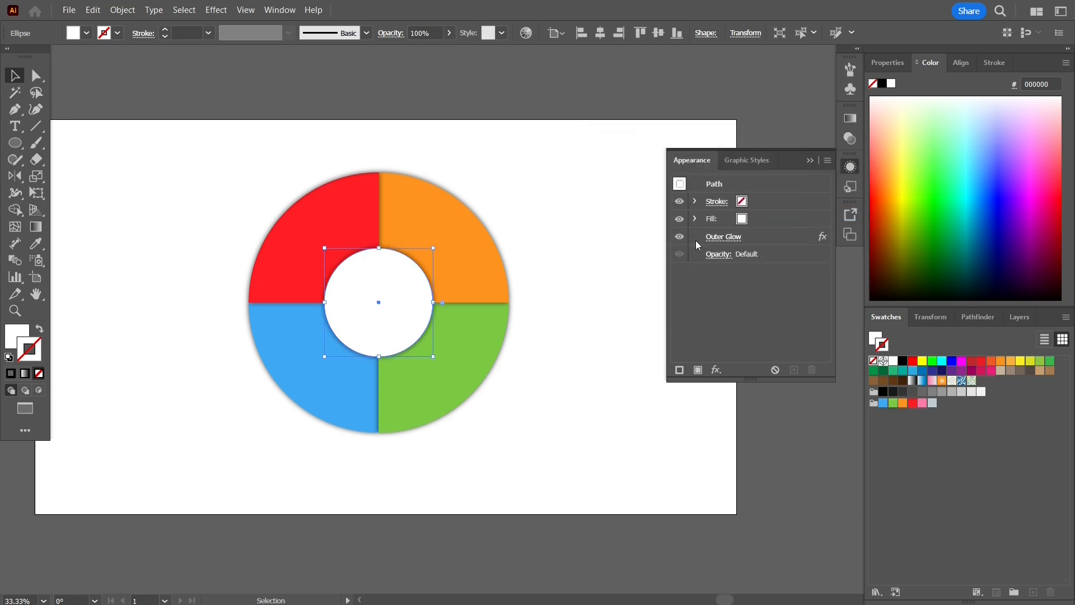
left_click(810, 161)
left_click(578, 219)
- Place a 12 pt Myriad Pro 'Q1' text label at the artboard's top left
key("ctrl+0")
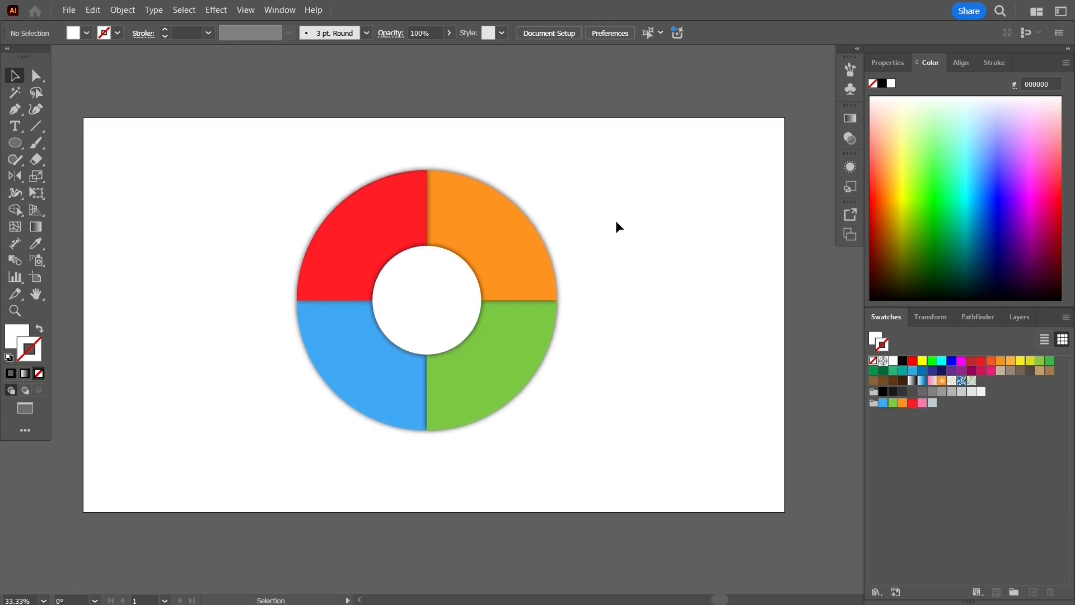
scroll(616, 221, "up", 1)
left_click_drag(610, 227, 714, 191)
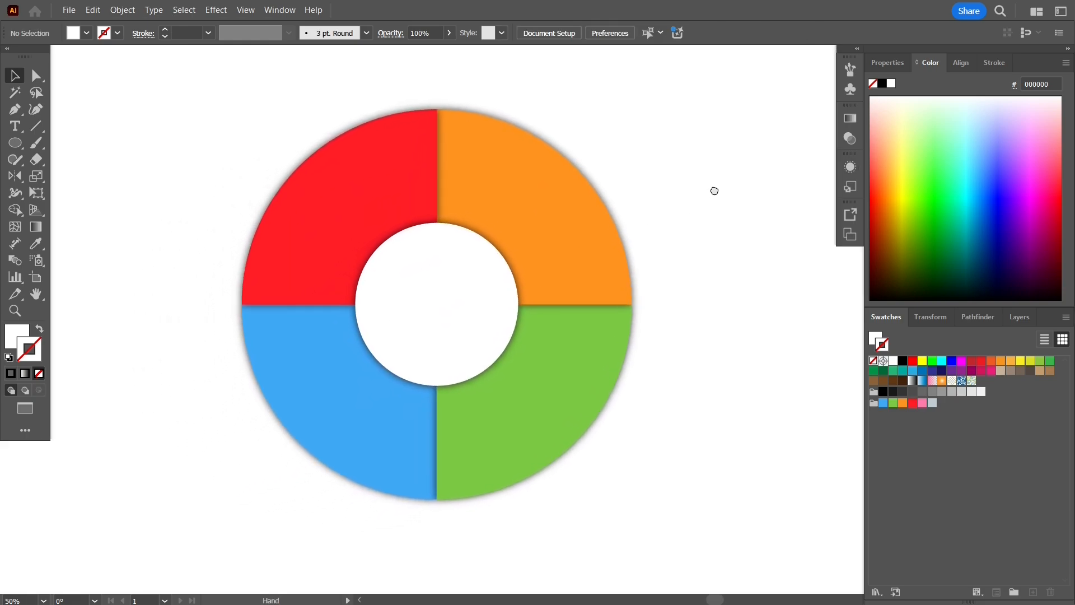
left_click(14, 126)
left_click(126, 115)
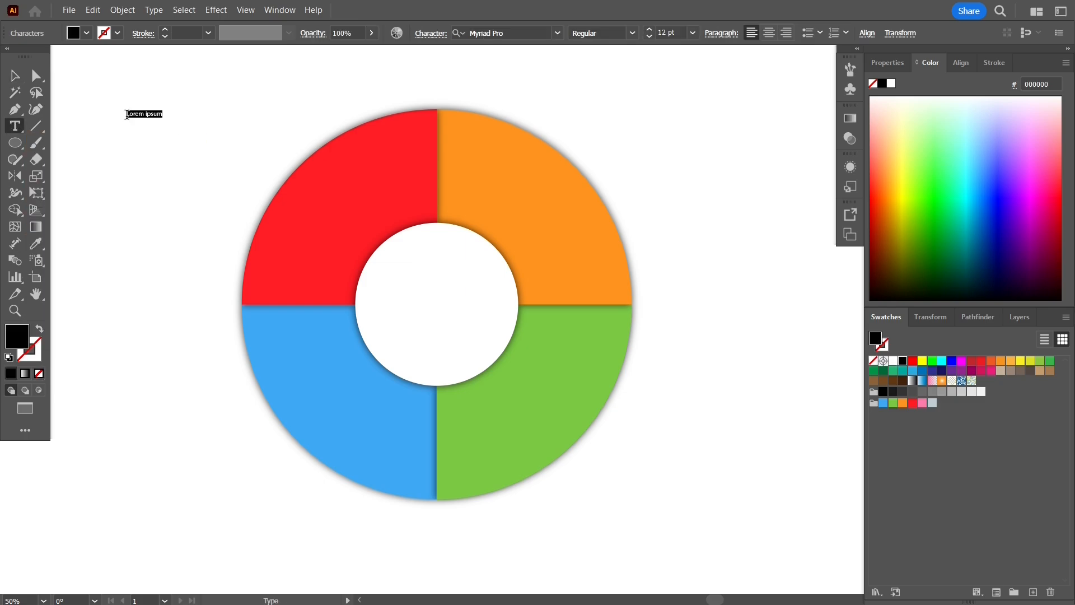
key("BackSpace")
left_click(15, 75)
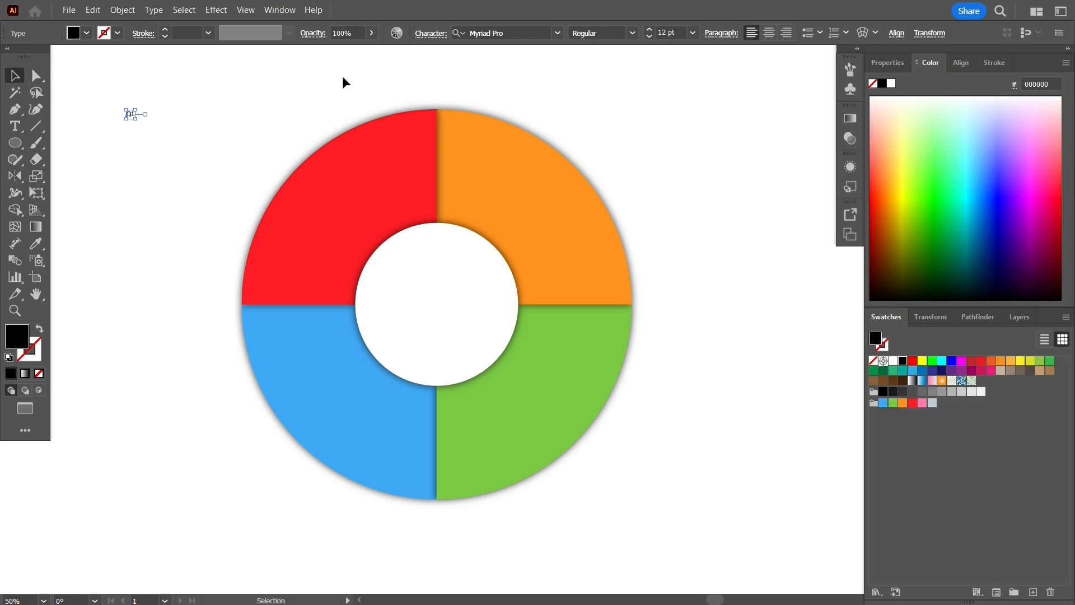
- Change the Q1 label's font to Square721 BT Bold, found by searching '721', and its size to 60 pt
left_click(558, 33)
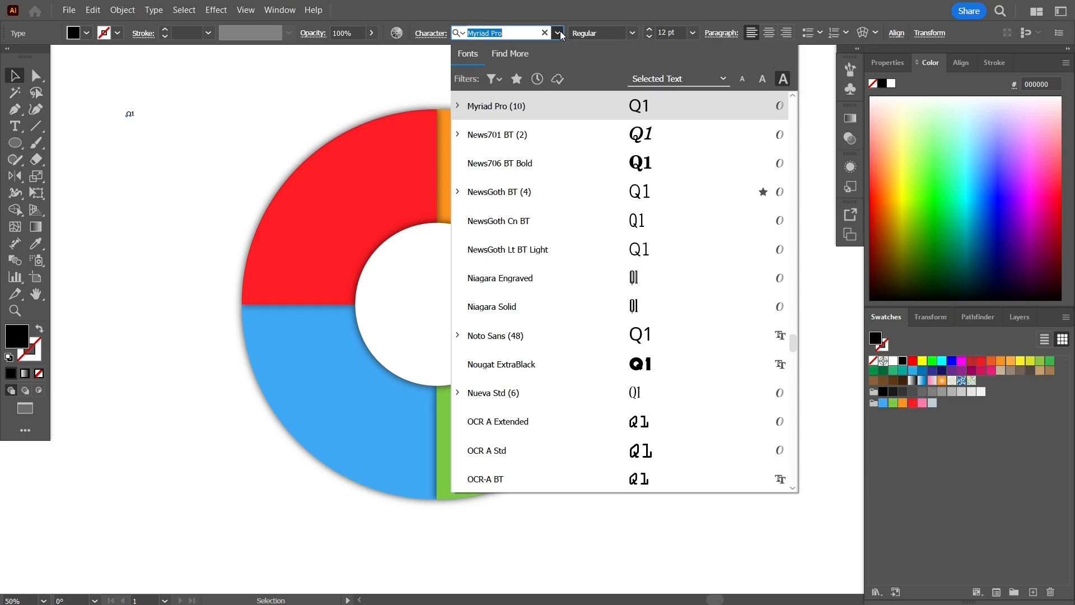
type("721")
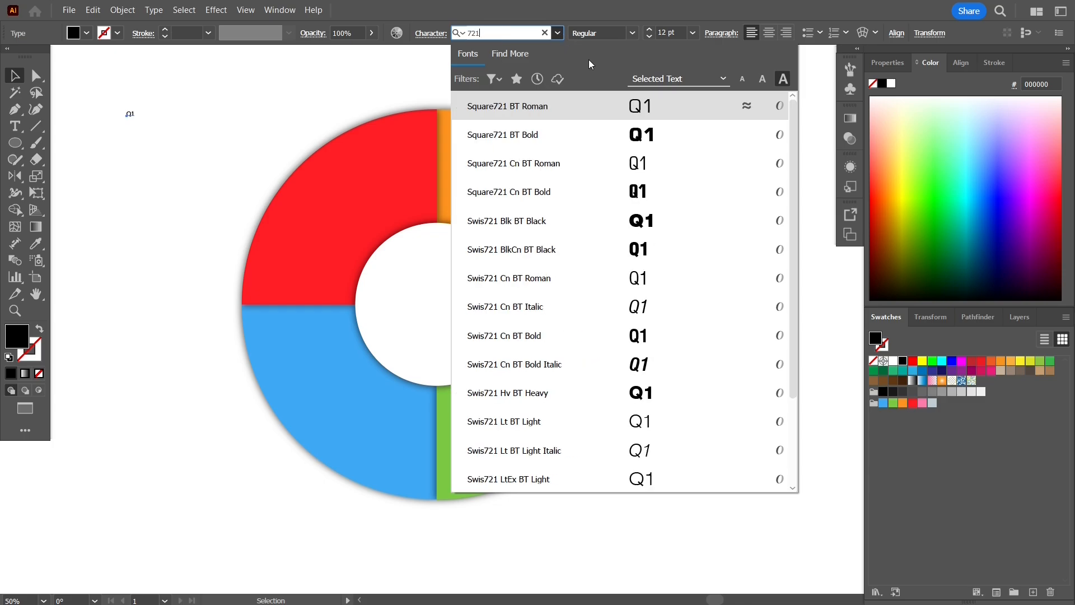
left_click(560, 133)
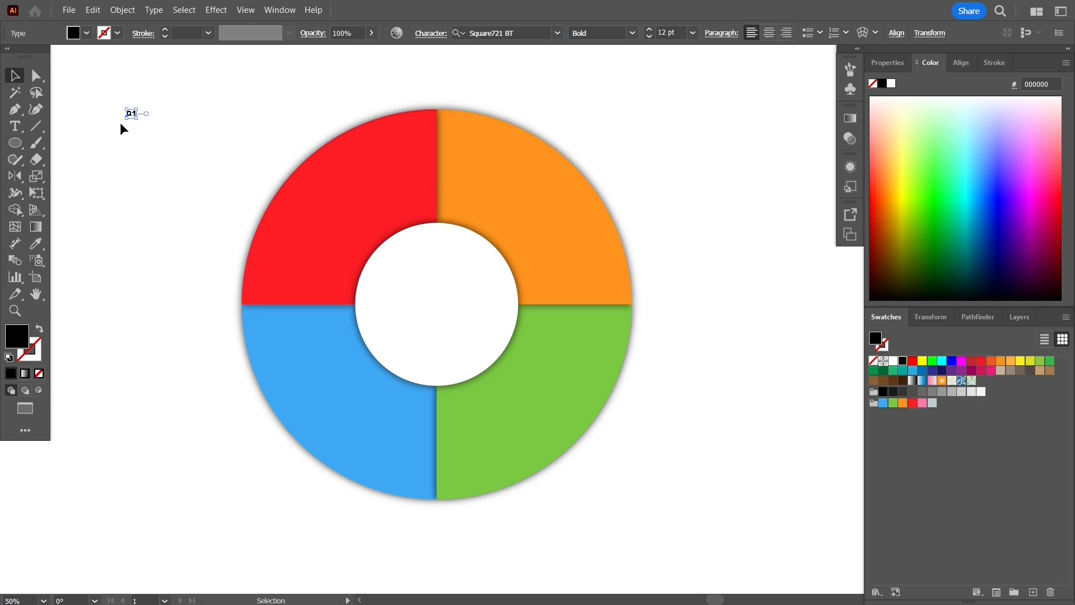
left_click(694, 35)
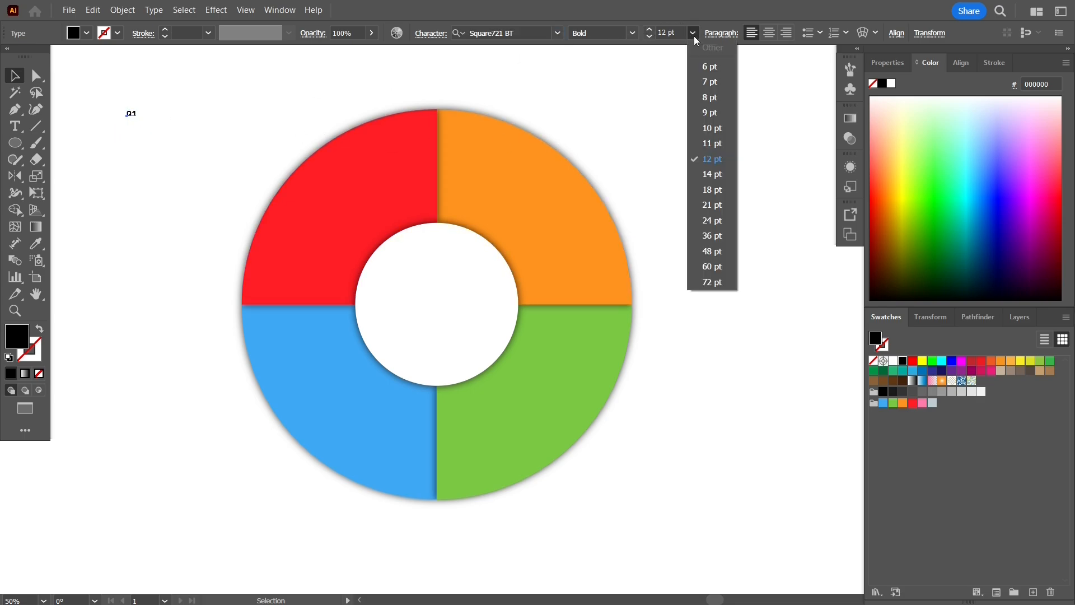
left_click(711, 266)
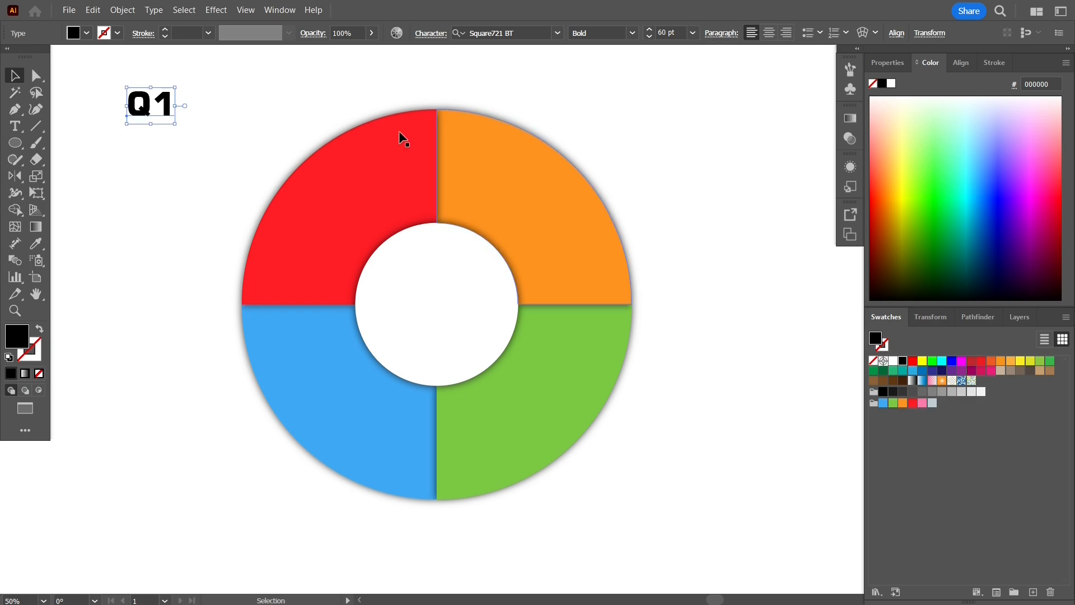
- Move Q1 into the red segment and set its fill to white
left_click_drag(149, 114, 336, 203)
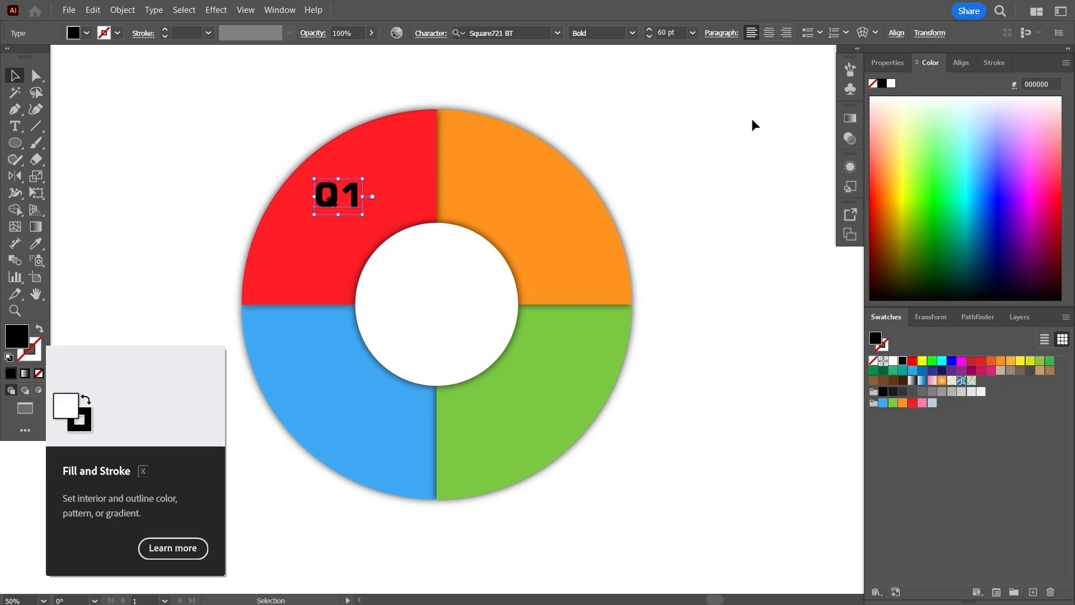
left_click(890, 86)
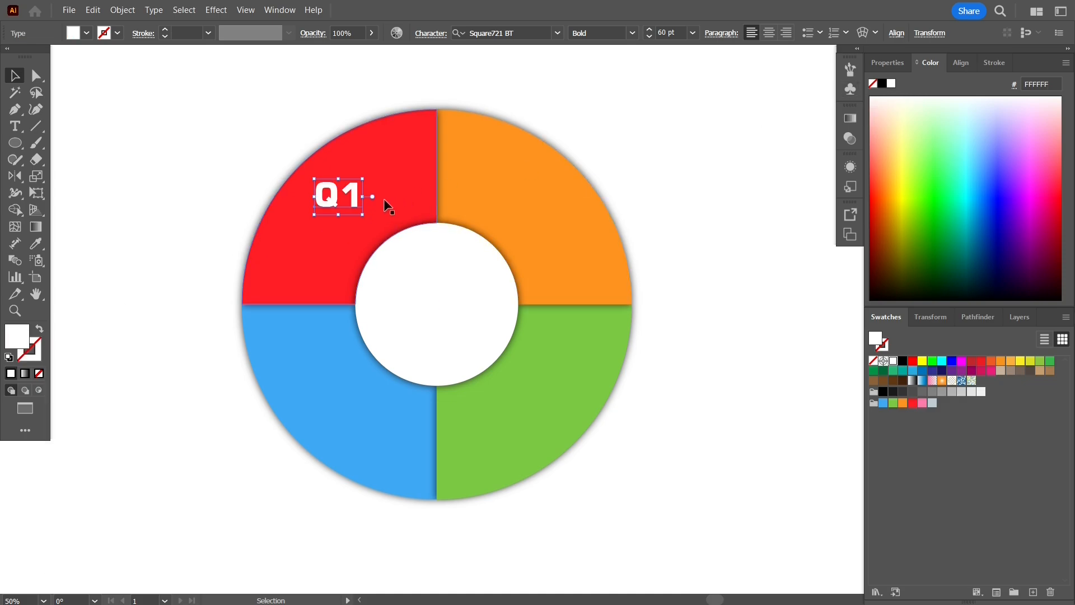
left_click(354, 189, "shift")
left_click(354, 190)
left_click(358, 189, "shift")
- Alt-copy Q1 onto the orange segment, group the pair, and duplicate it onto the blue and green segments
left_click_drag(359, 188, 550, 188)
left_click(348, 194, "shift")
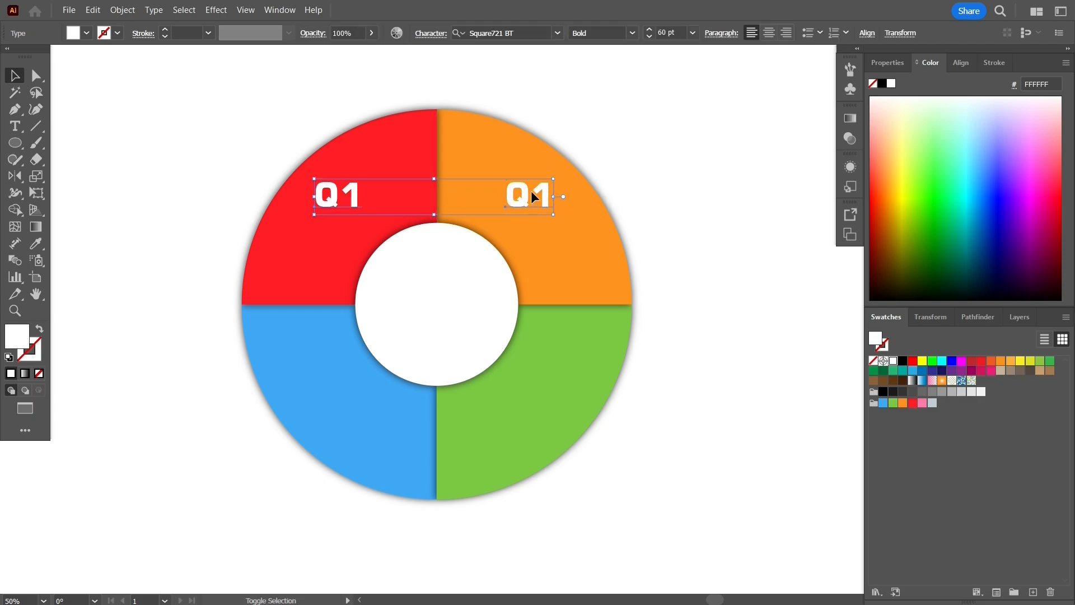
key("ctrl+g")
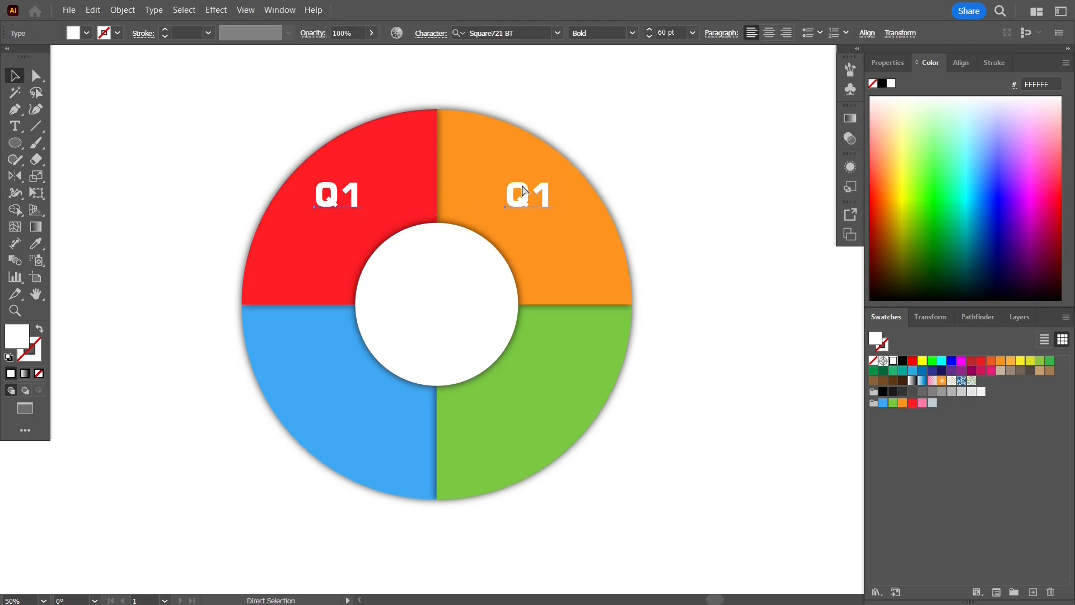
left_click_drag(525, 192, 525, 401)
- Ungroup the top and bottom pairs of Q1 labels
left_click(338, 195)
right_click(335, 190)
left_click(404, 347)
right_click(357, 401)
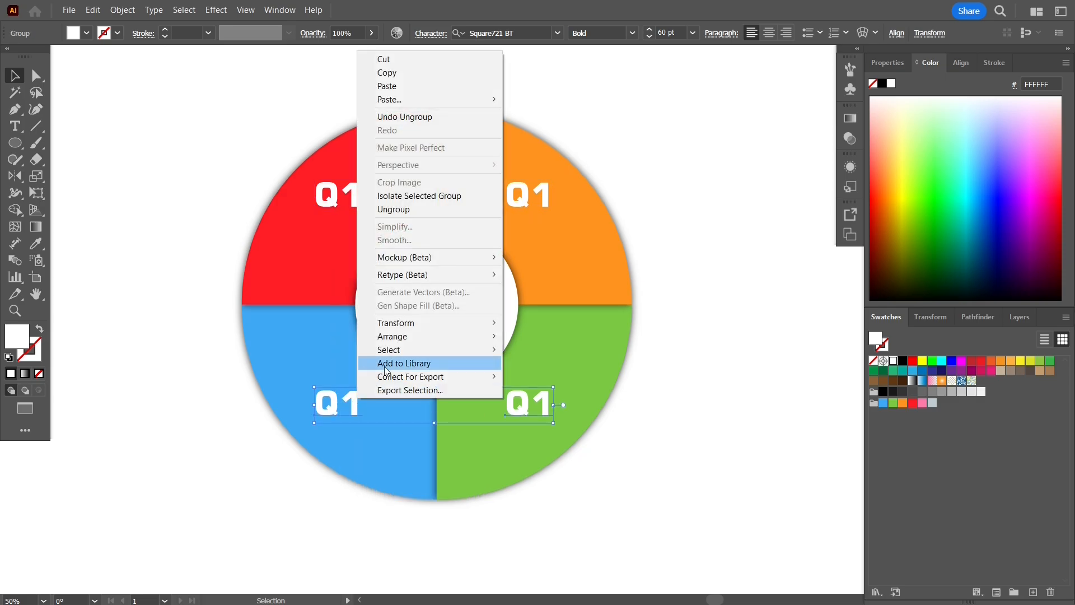
left_click(414, 211)
left_click(62, 132)
- Change the orange, green and blue labels' digits to 2, 3 and 4
double_click(529, 193)
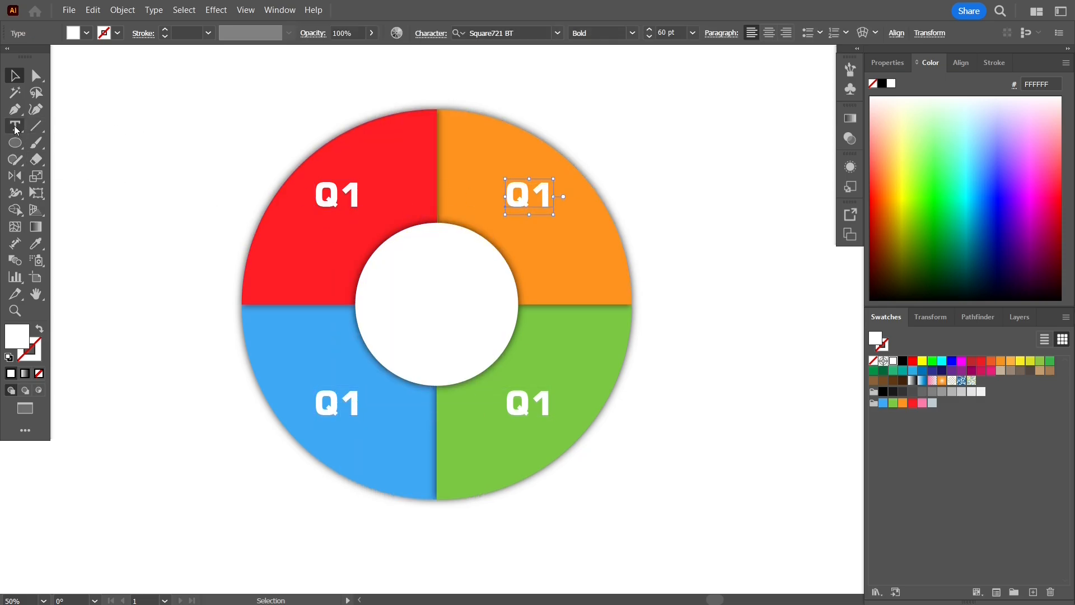
left_click(557, 196)
key("shift+Left")
type("2")
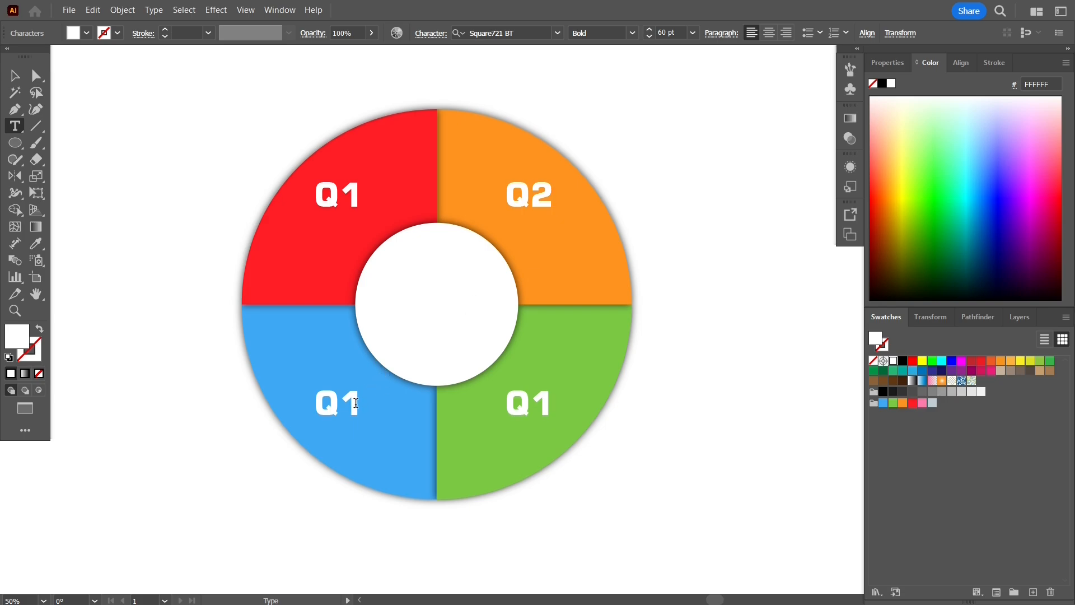
left_click(546, 406)
key("shift+Left")
type("3")
left_click(360, 406)
key("shift+Left")
type("4")
left_click(126, 190, "ctrl")
- Type 'Main Title', shrink it to about 39 pt, and set it in Bahnschrift
left_click(133, 128)
type("Main Title")
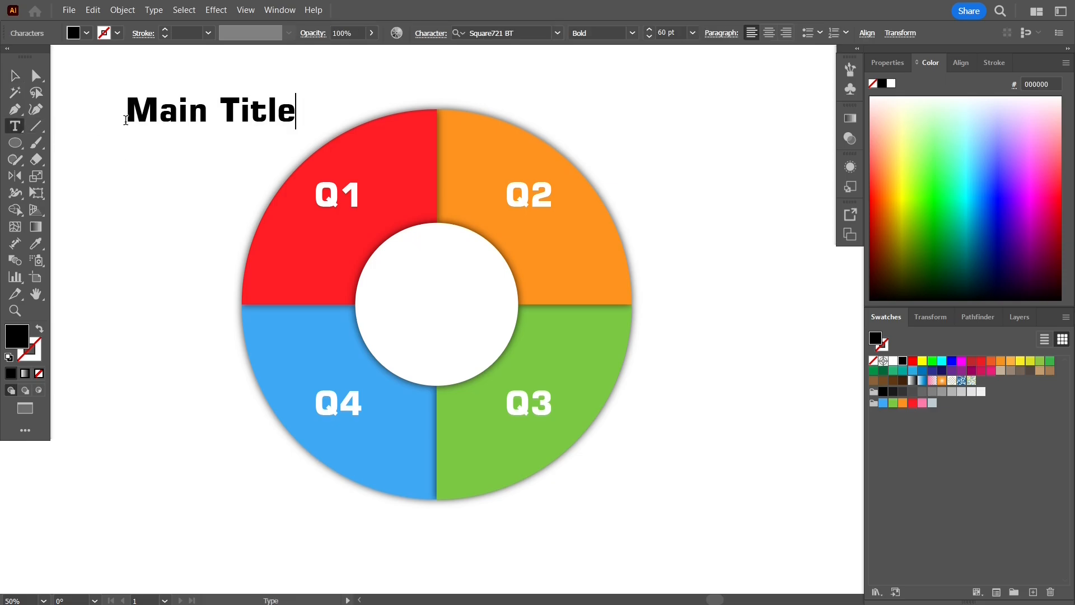
key("Escape")
left_click_drag(297, 130, 241, 117)
left_click(558, 33)
key("BackSpace")
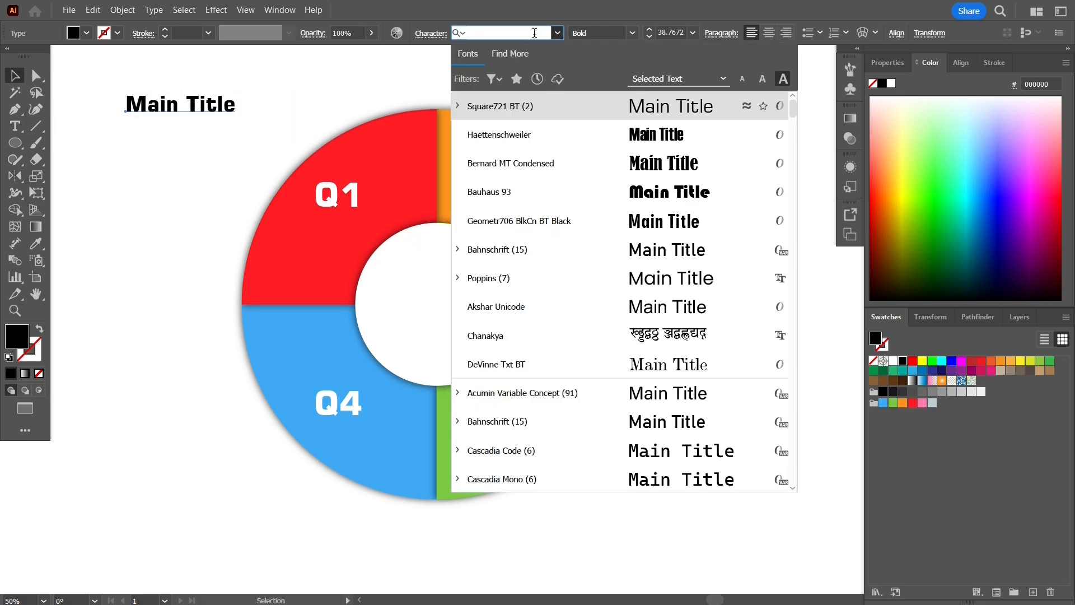
left_click(497, 249)
- Move Main Title into the centre circle and select both together
left_click_drag(189, 103, 453, 304)
left_click(454, 294)
left_click(467, 308, "shift")
left_click(467, 308, "shift")
left_click(450, 300)
left_click(462, 280, "shift")
- Centre Main Title horizontally and vertically on the circle as key object
left_click(961, 62)
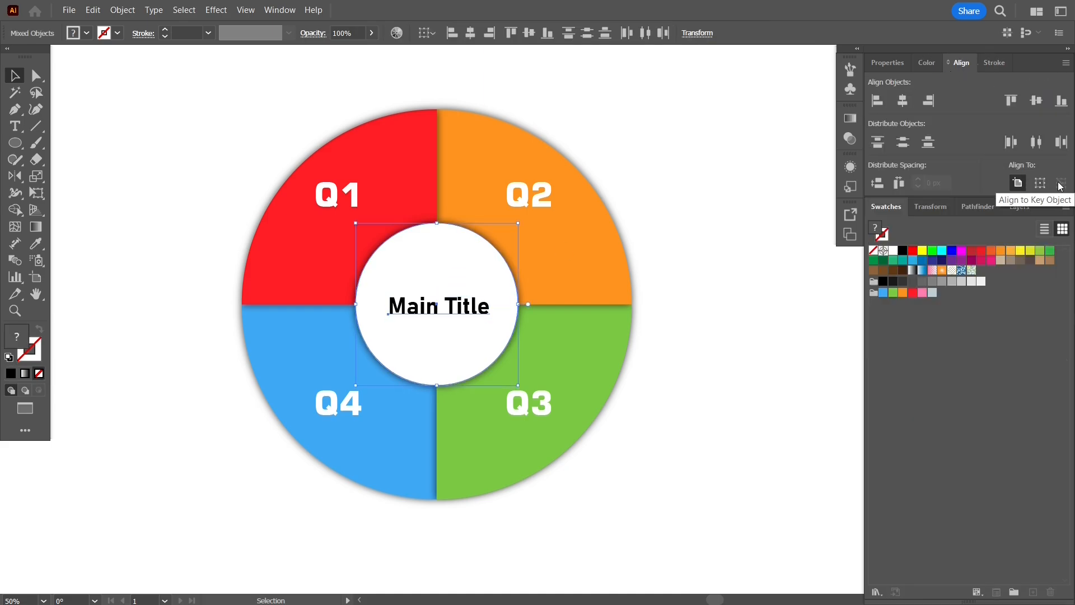
left_click(764, 180)
left_click(457, 294)
left_click(454, 305, "shift")
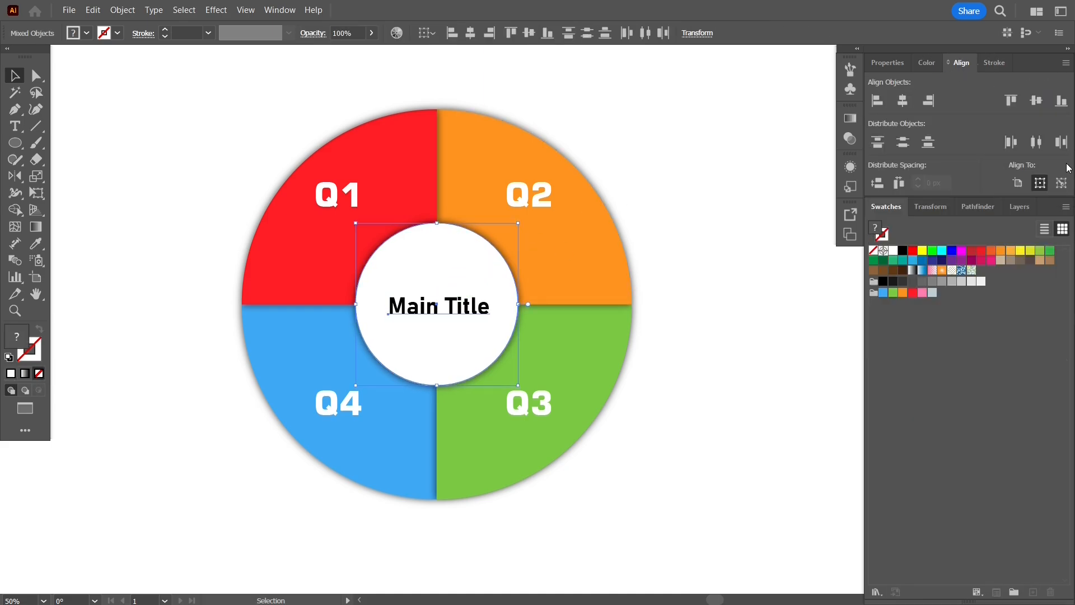
left_click(1061, 183)
left_click(478, 255)
left_click(903, 101)
left_click(1036, 102)
left_click(714, 128)
left_click(433, 305)
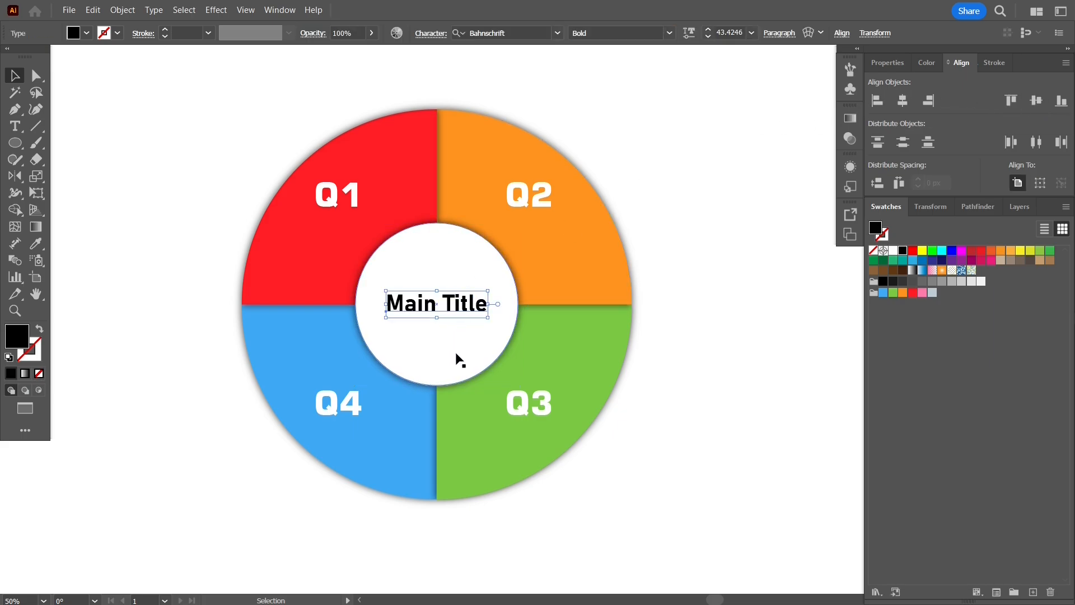
left_click_drag(491, 321, 493, 323)
key("ctrl+z")
- Draw a placeholder-text area left of the ring at 6 pt, then delete it as too small
left_click(671, 235)
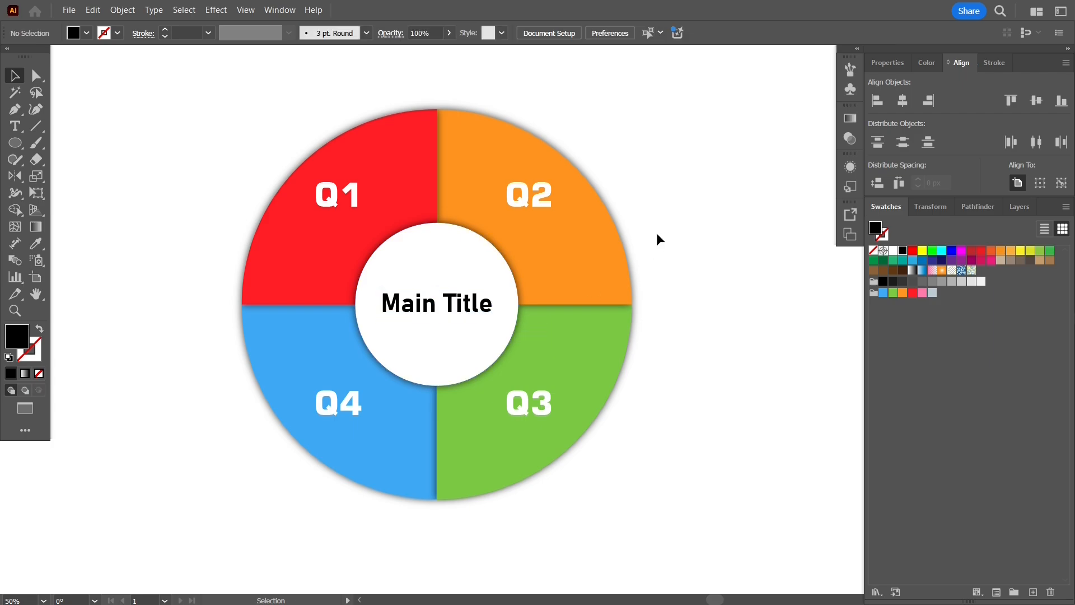
left_click(14, 126)
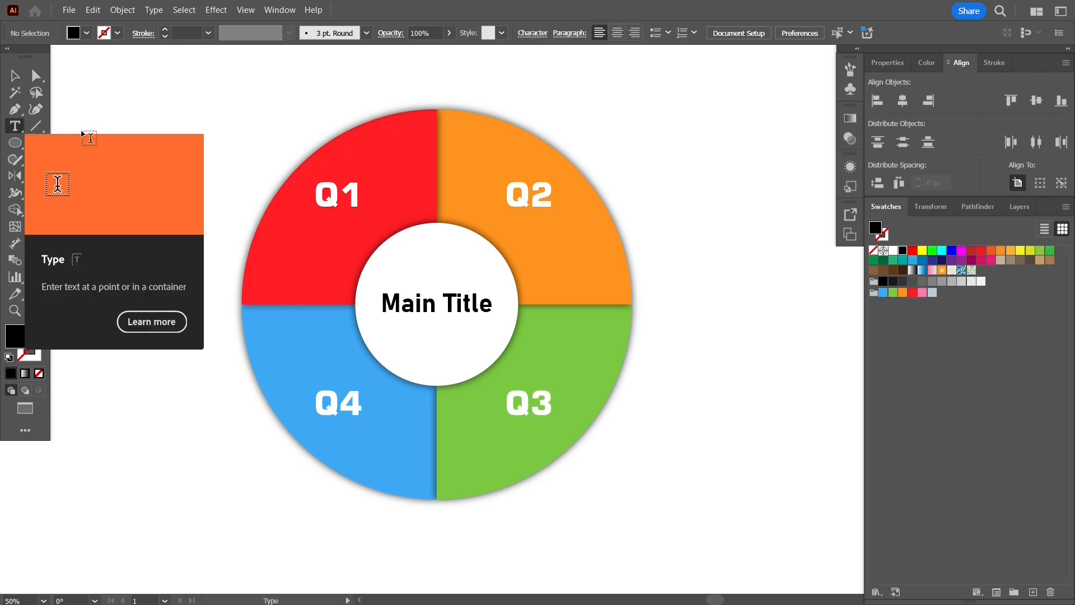
left_click_drag(75, 107, 198, 235)
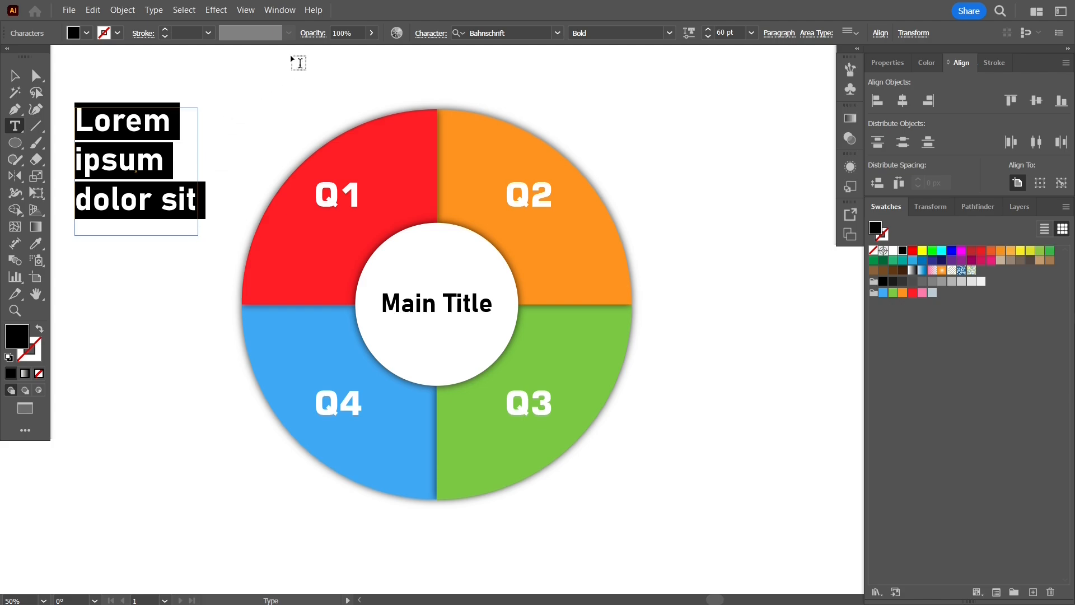
left_click(751, 33)
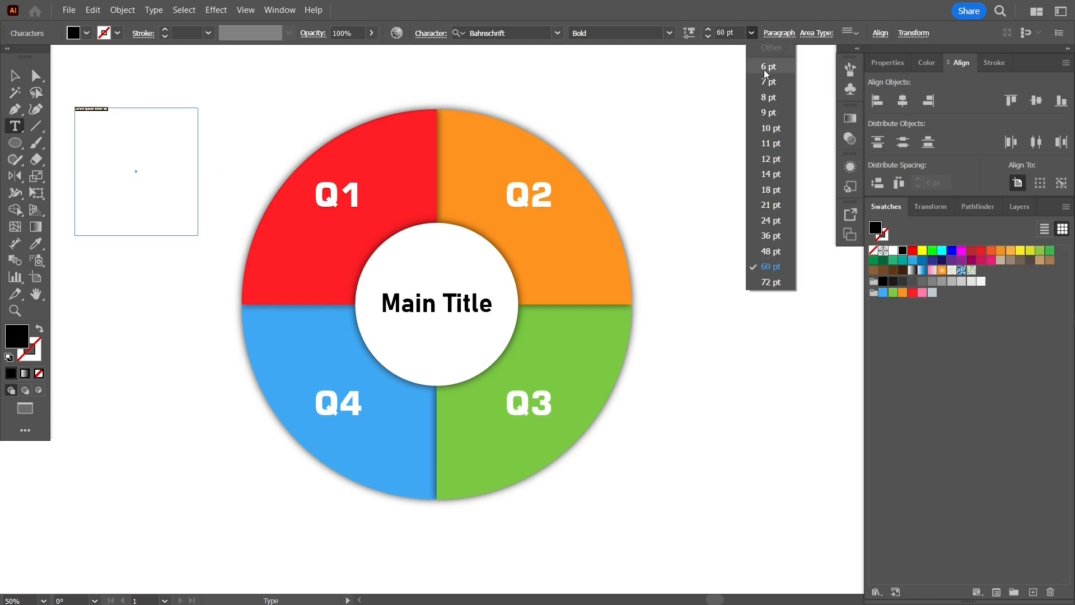
left_click(760, 73)
left_click(15, 77)
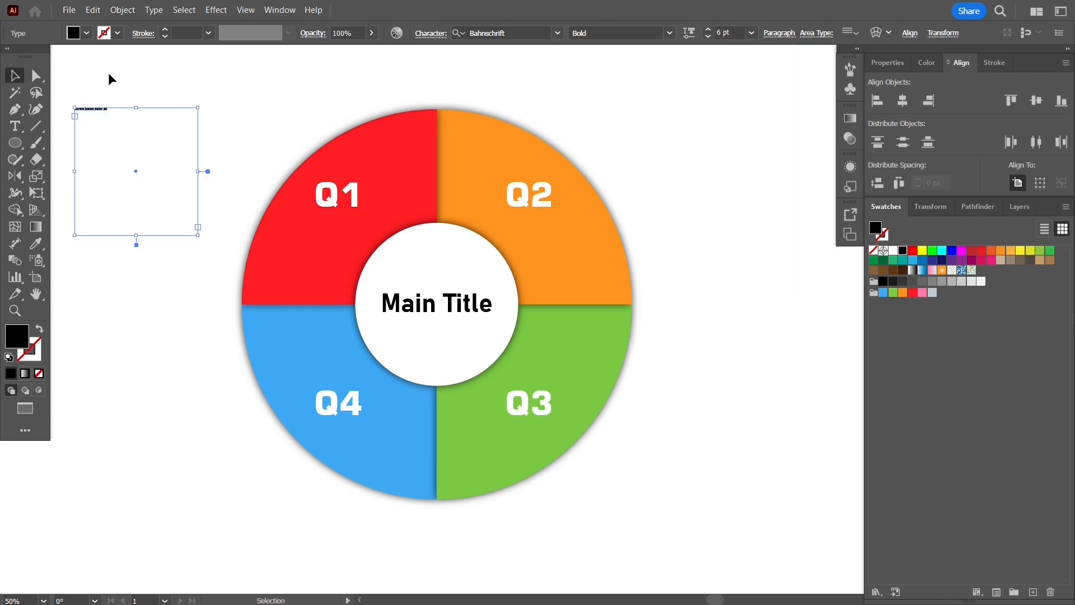
key("Delete")
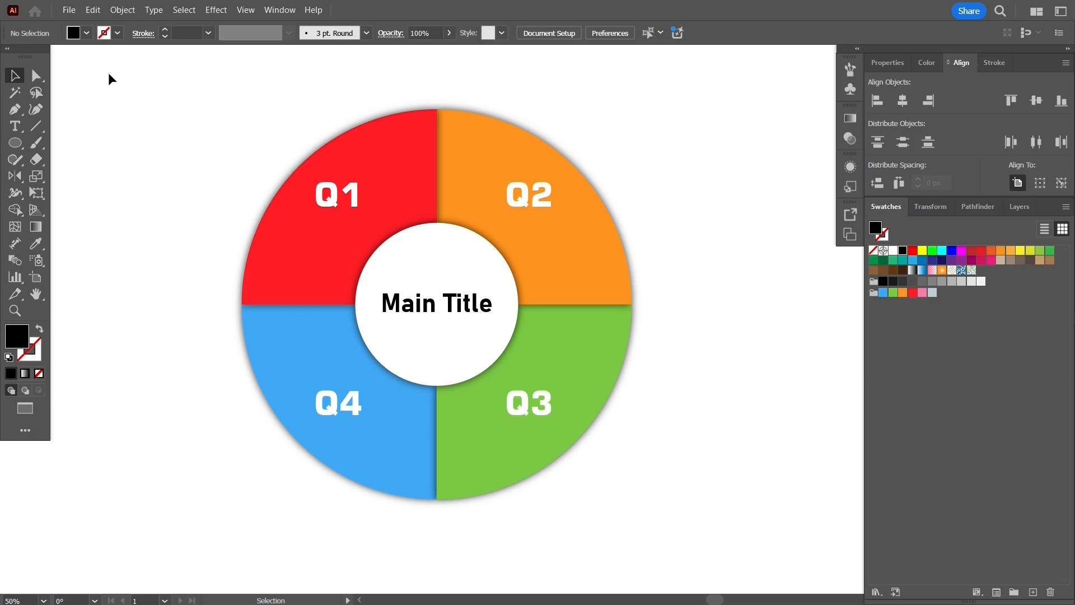
- Redraw the placeholder-text area left of the ring with 10 pt text
left_click(10, 127)
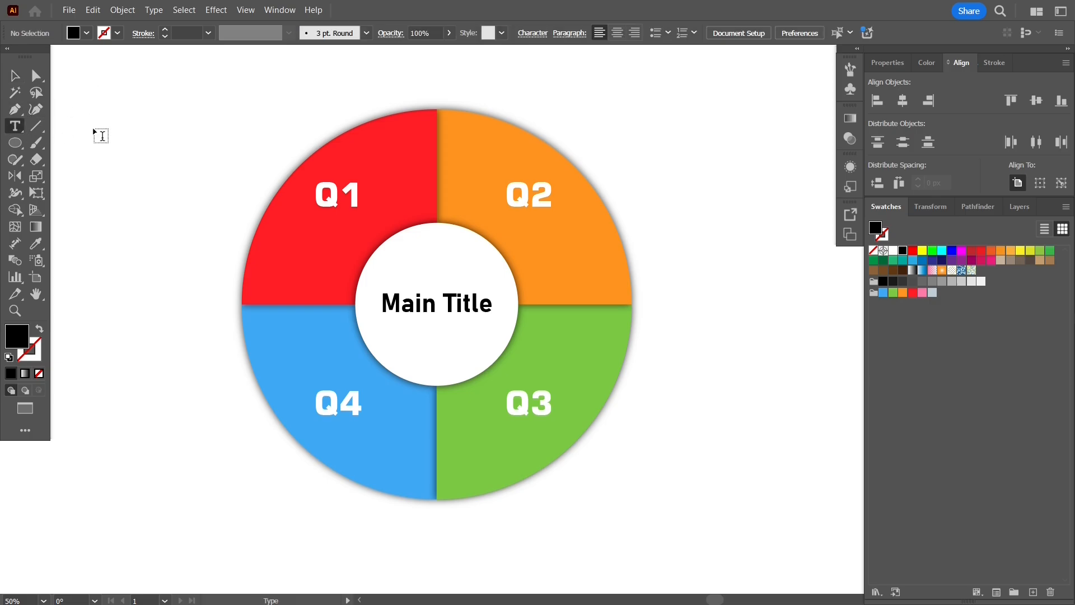
left_click_drag(76, 102, 184, 177)
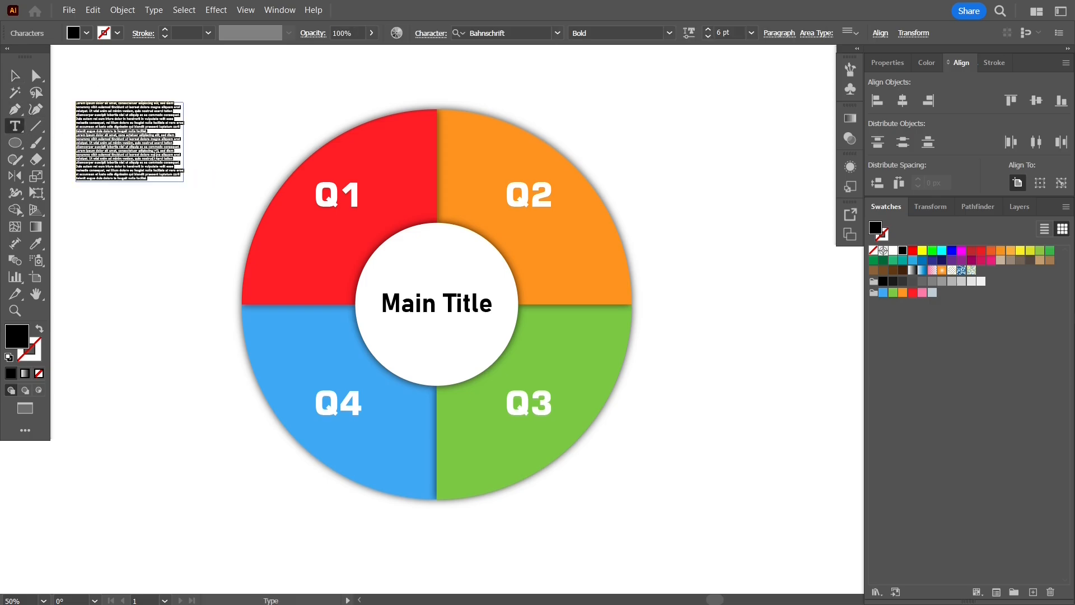
left_click(16, 75)
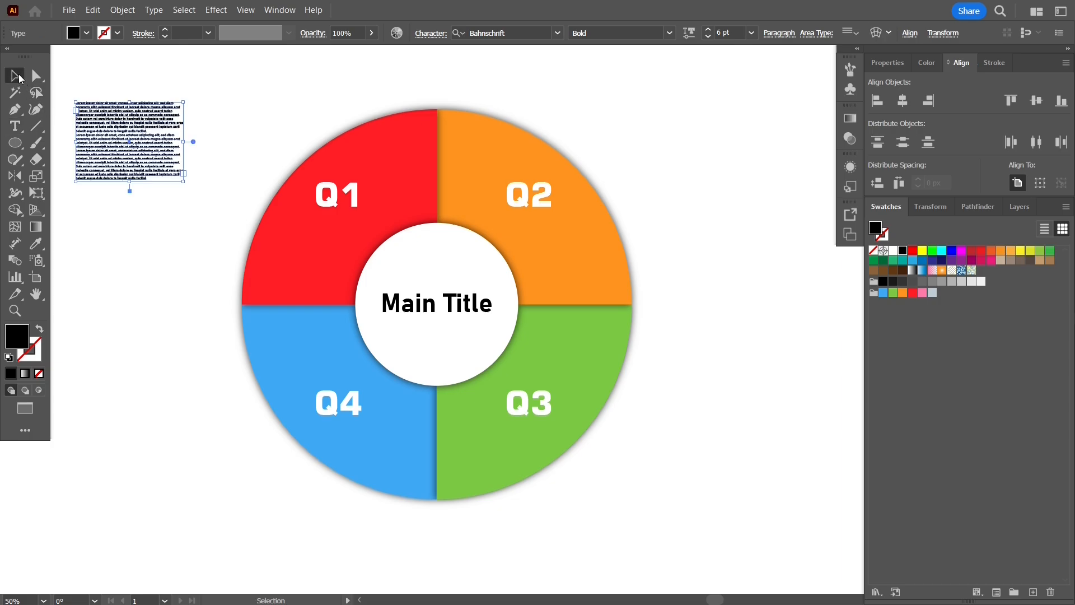
left_click(752, 33)
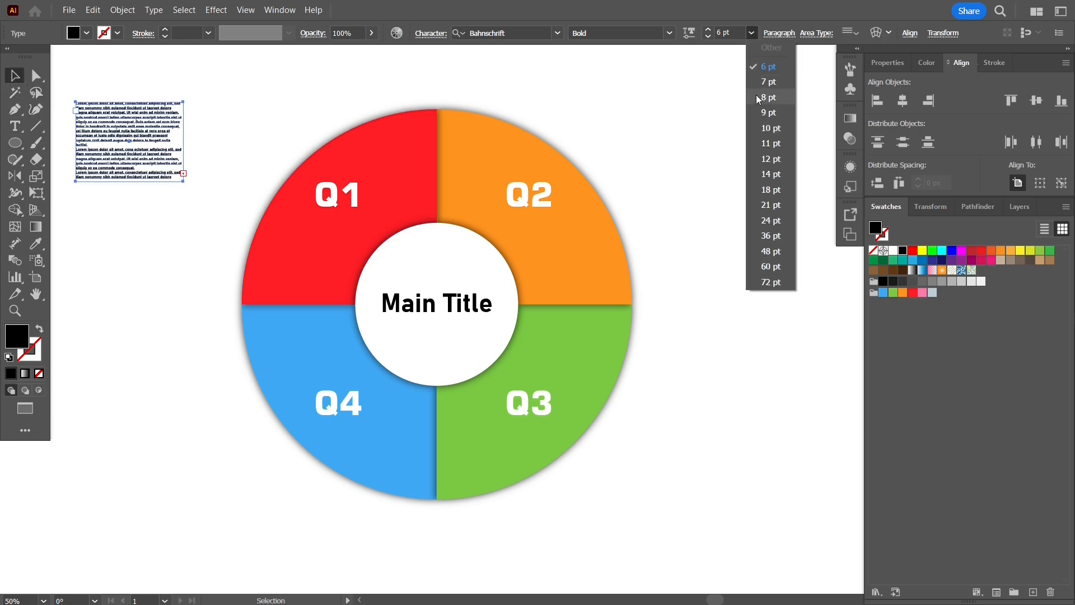
left_click(771, 128)
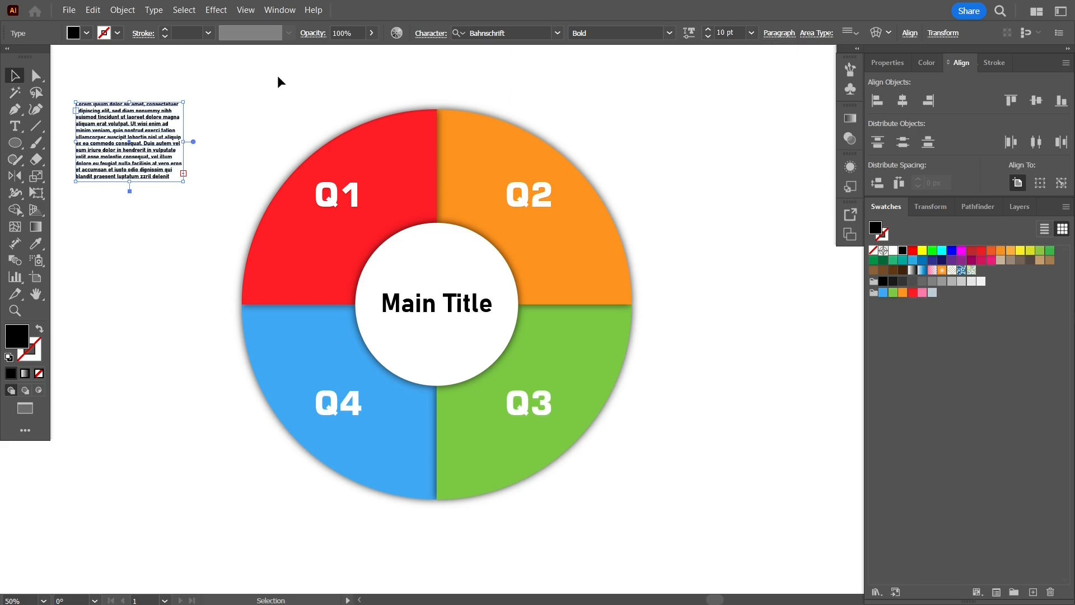
key("Delete")
left_click(15, 126)
left_click_drag(81, 104, 191, 204)
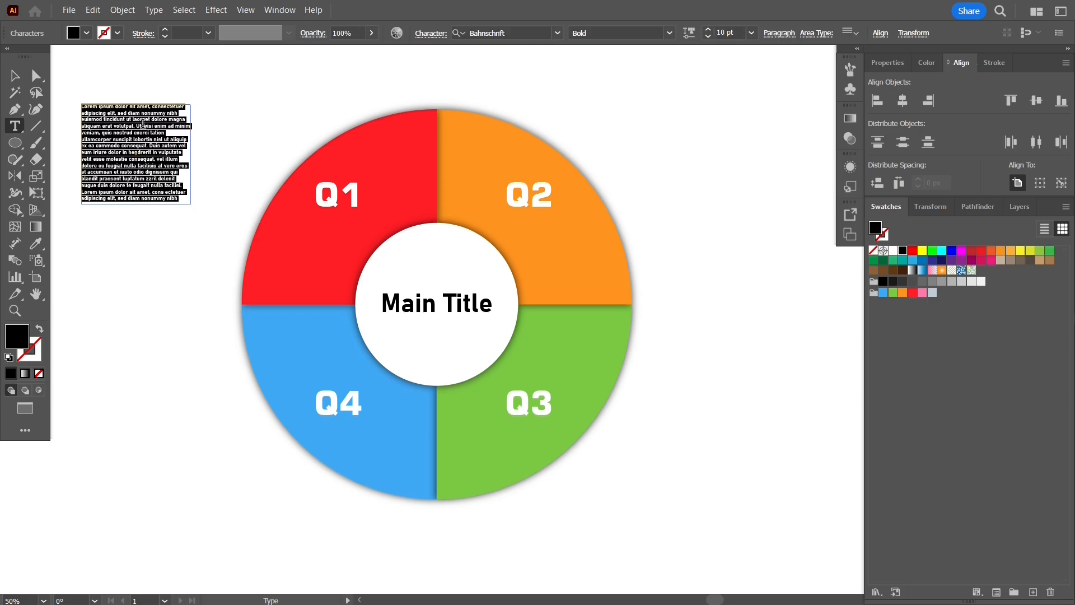
key("Escape")
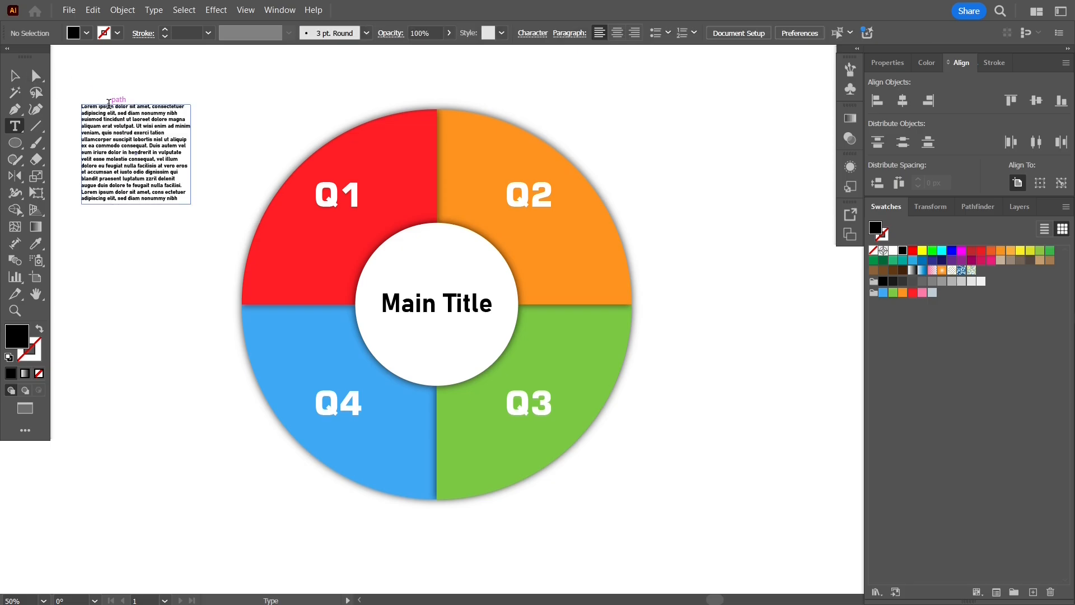
- Set the lorem ipsum paragraph's fill to white and move it into the red Q1 segment
left_click(14, 75)
left_click(96, 135)
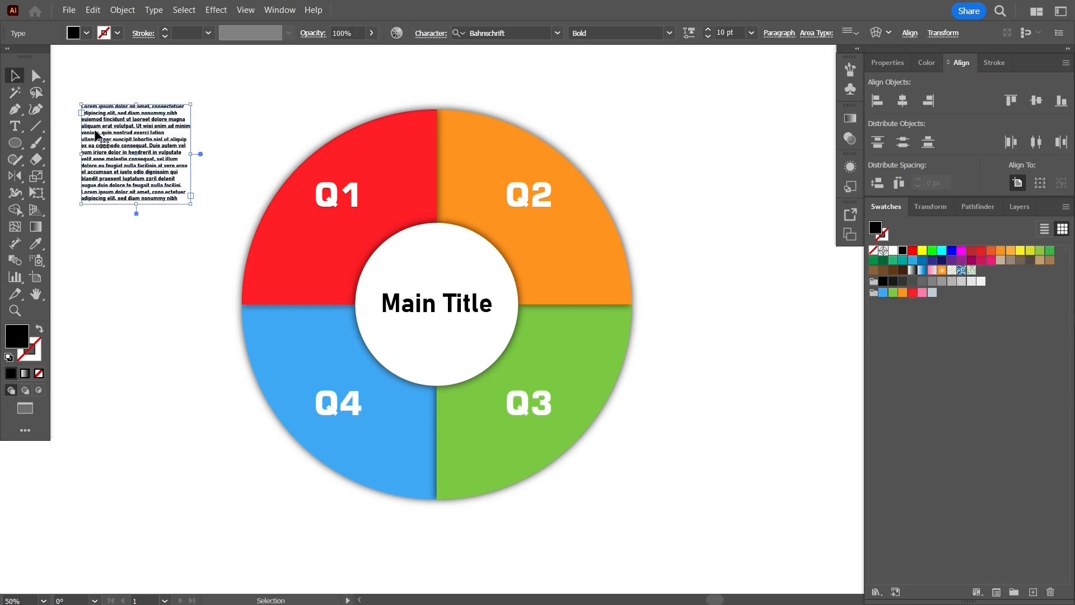
left_click(883, 63)
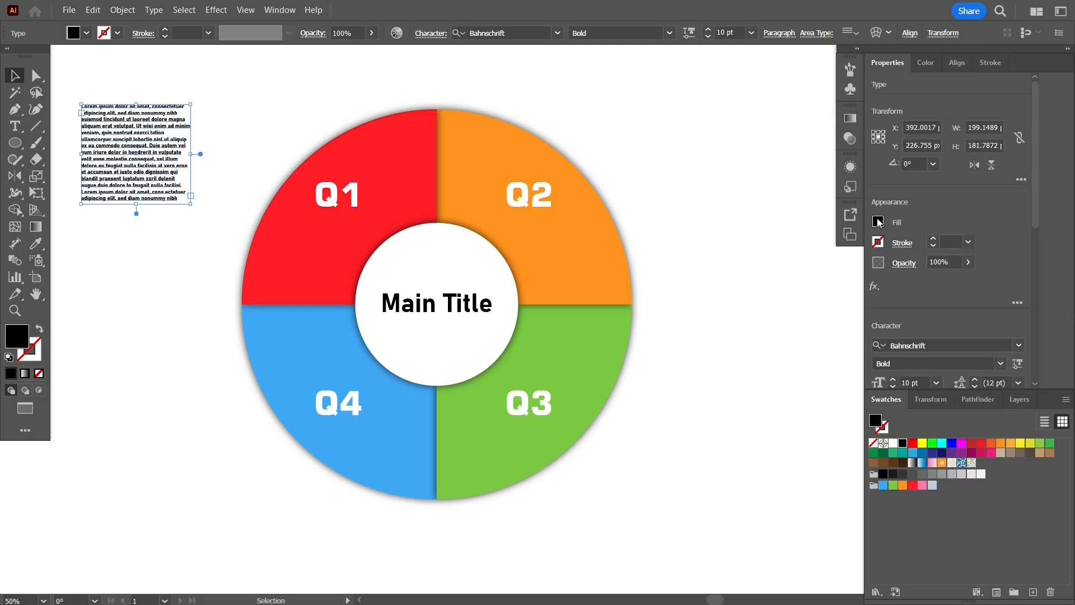
double_click(16, 335)
left_click_drag(702, 222, 672, 202)
left_click(1009, 211)
left_click_drag(126, 132, 321, 263)
- Copy the paragraph into the Q2, Q3 and Q4 segments, nudging the Q3 and Q4 labels to fit
left_click(159, 181)
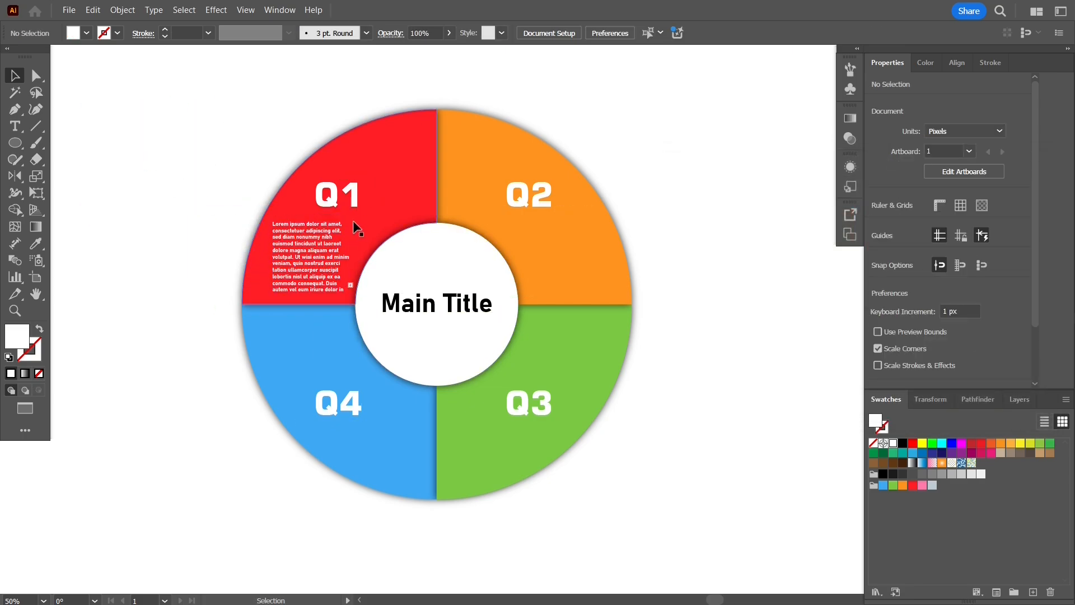
left_click_drag(300, 223, 556, 223)
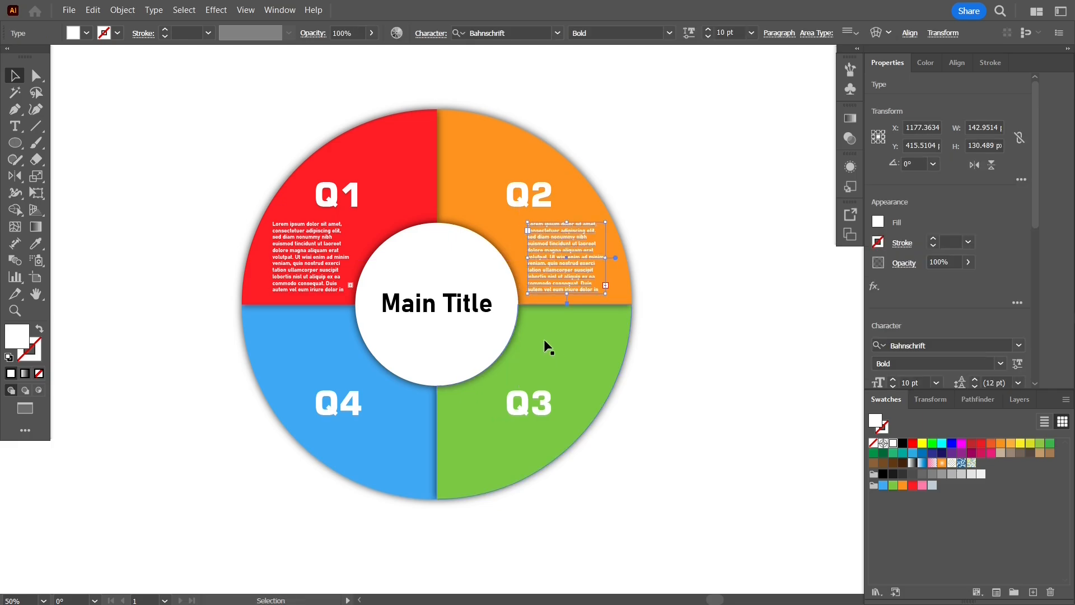
left_click_drag(543, 404, 578, 349)
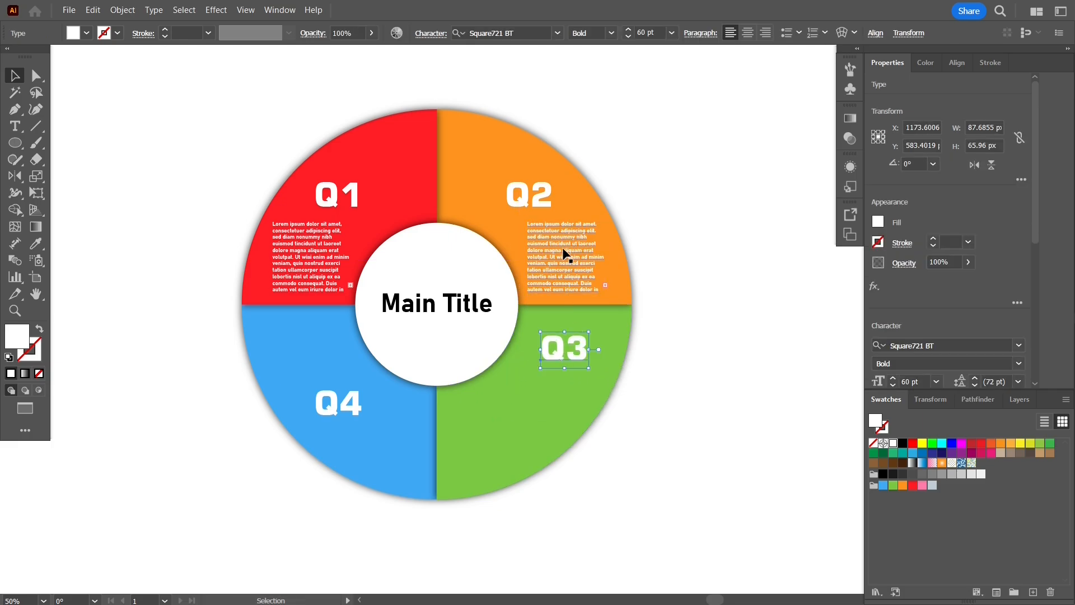
left_click_drag(565, 255, 523, 412)
left_click_drag(346, 399, 321, 354)
left_click_drag(521, 434, 352, 432)
left_click_drag(322, 363, 317, 352)
left_click(720, 315)
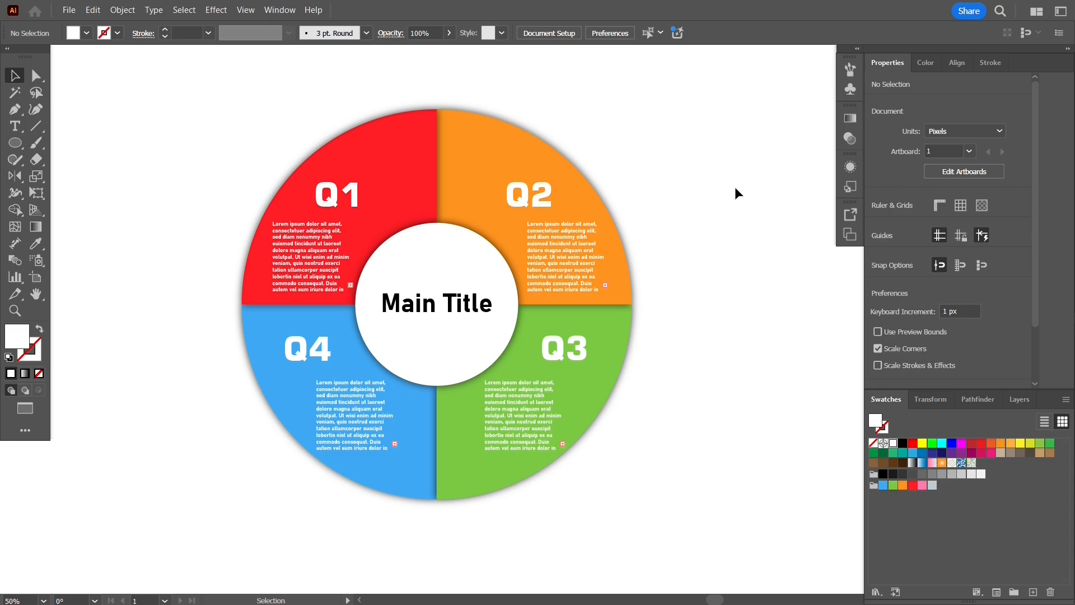
- Switch to Full Screen Mode and pan slightly to view the finished infographic
key("f")
left_click_drag(815, 230, 840, 213)
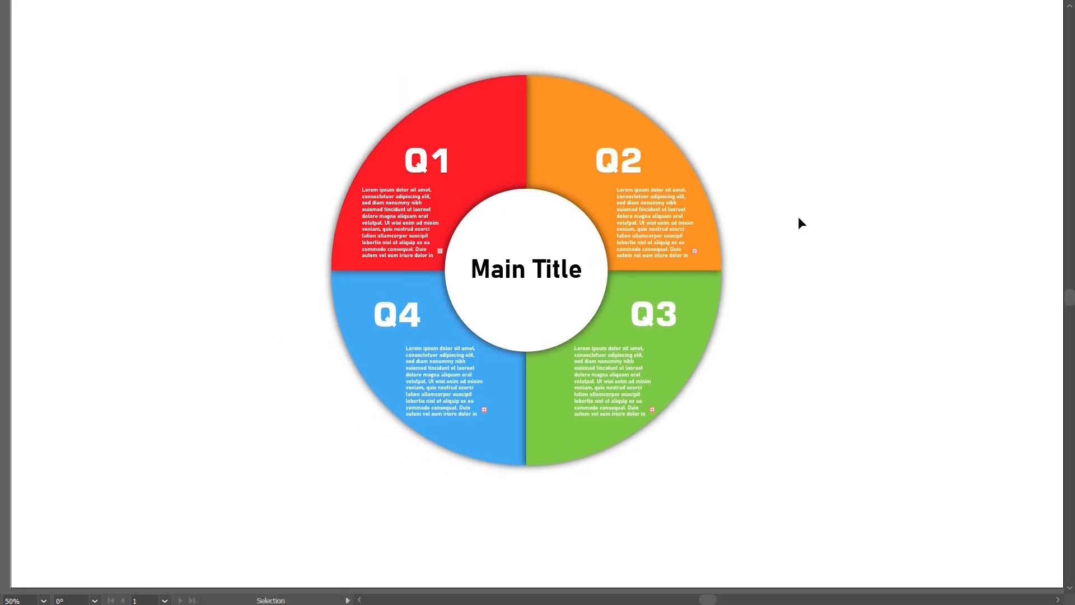